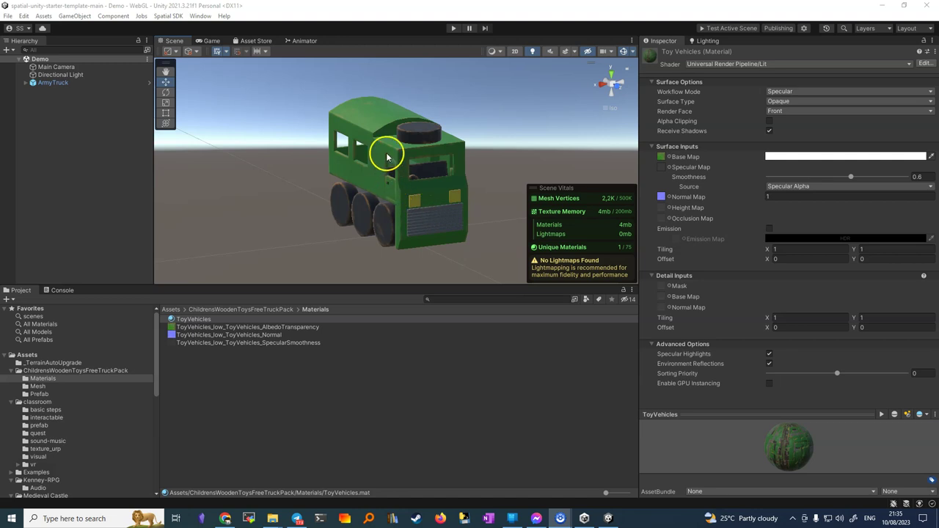
# Step: Examine the toy truck from several angles and inspect the ArmyTruck prefab in the ChildrensWoodenToysFreeTruckPack Prefab folder
pyautogui.keyDown('alt'); pyautogui.moveTo(383, 151); pyautogui.dragTo(130, 152); pyautogui.keyUp('alt')
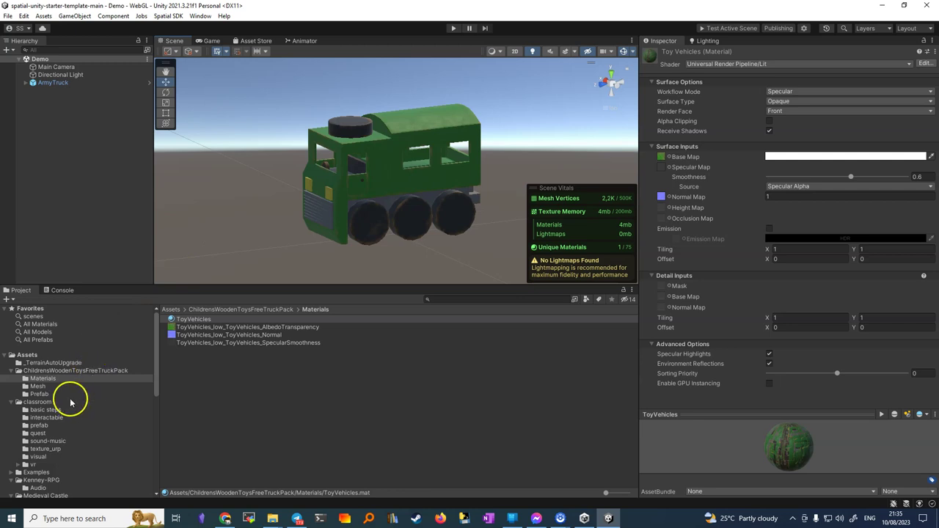
pyautogui.moveTo(188, 319); pyautogui.dragTo(420, 171)
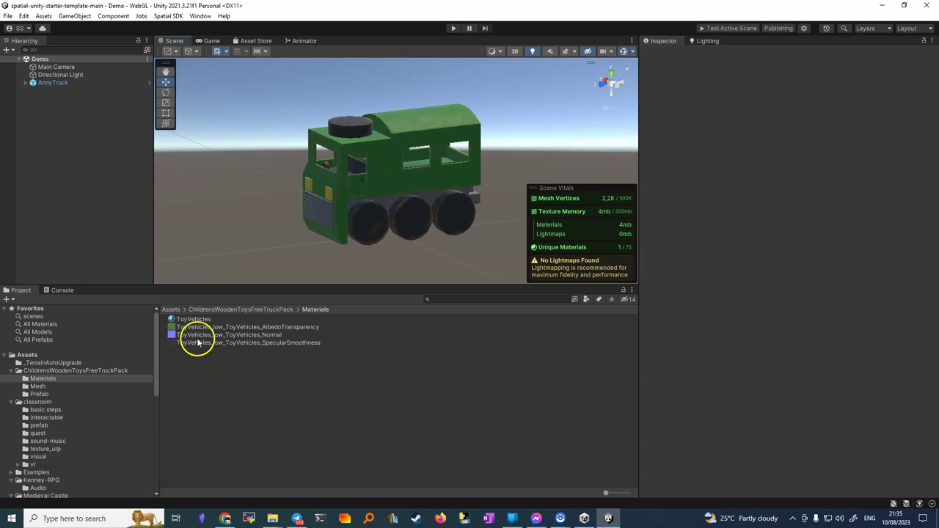
pyautogui.click(37, 395)
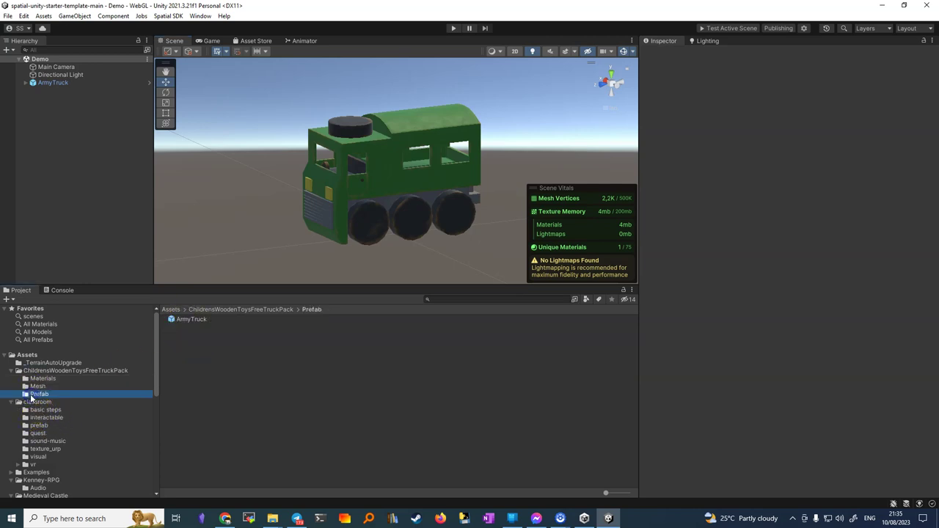
pyautogui.click(189, 320)
pyautogui.keyDown('alt'); pyautogui.moveTo(300, 260); pyautogui.dragTo(662, 151); pyautogui.keyUp('alt')
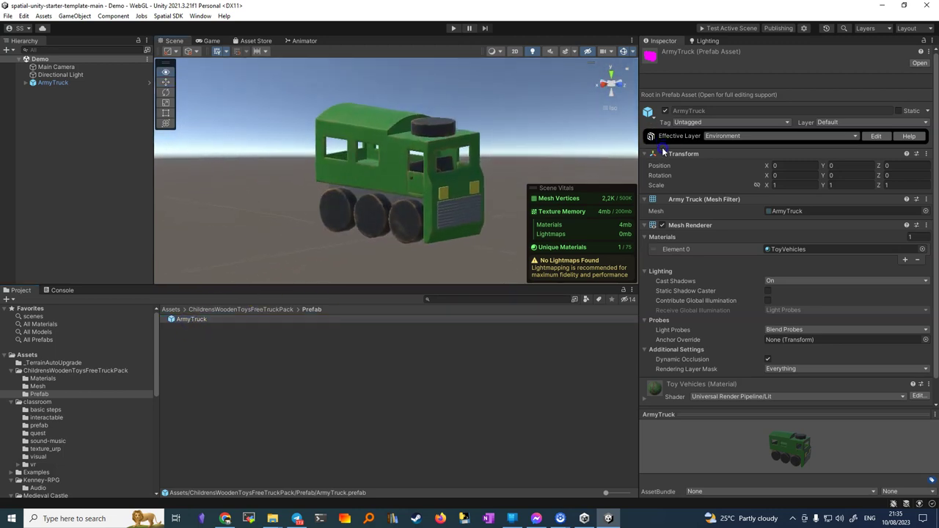
pyautogui.keyDown('alt'); pyautogui.moveTo(509, 168); pyautogui.dragTo(222, 147); pyautogui.keyUp('alt')
pyautogui.keyDown('alt'); pyautogui.moveTo(388, 161); pyautogui.dragTo(344, 152); pyautogui.keyUp('alt')
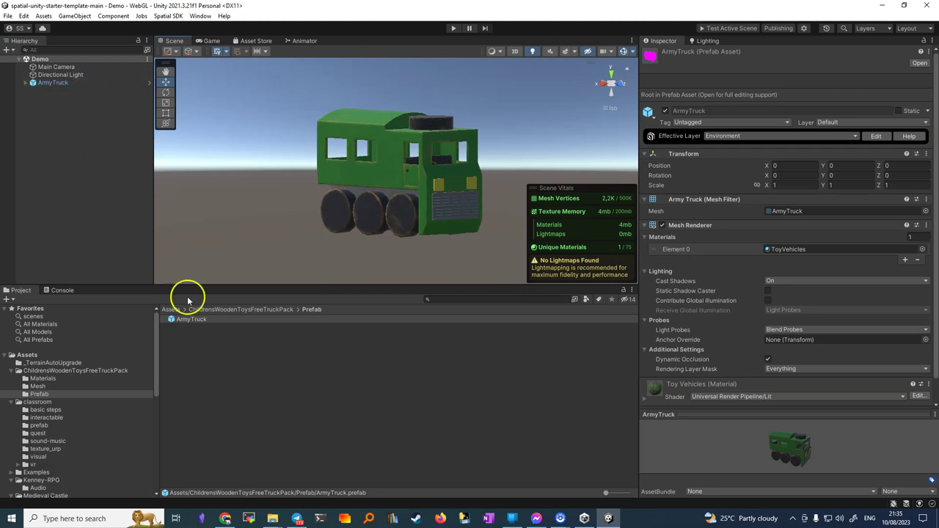
# Step: Switch to Chrome and examine the Children's Wooden Toys Free Truck Pack page on the Unity Asset Store
pyautogui.click(228, 519)
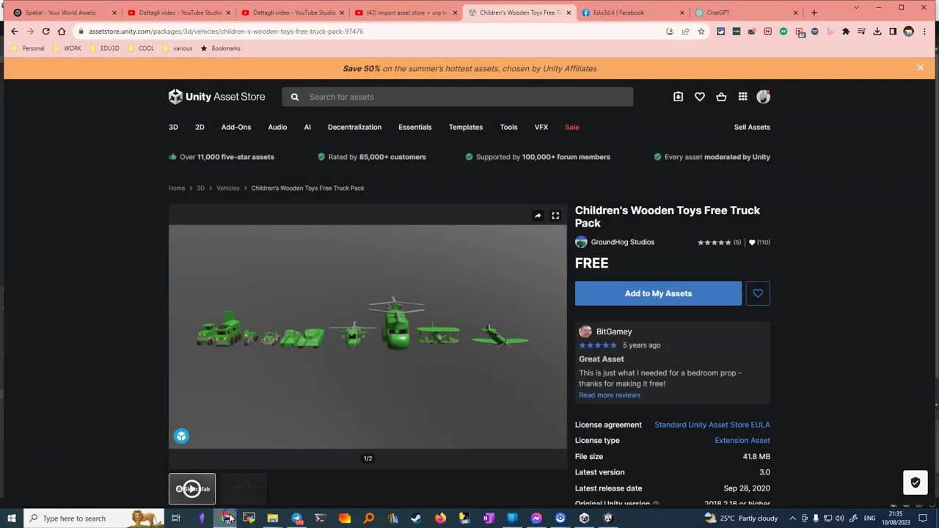
pyautogui.moveTo(234, 127)
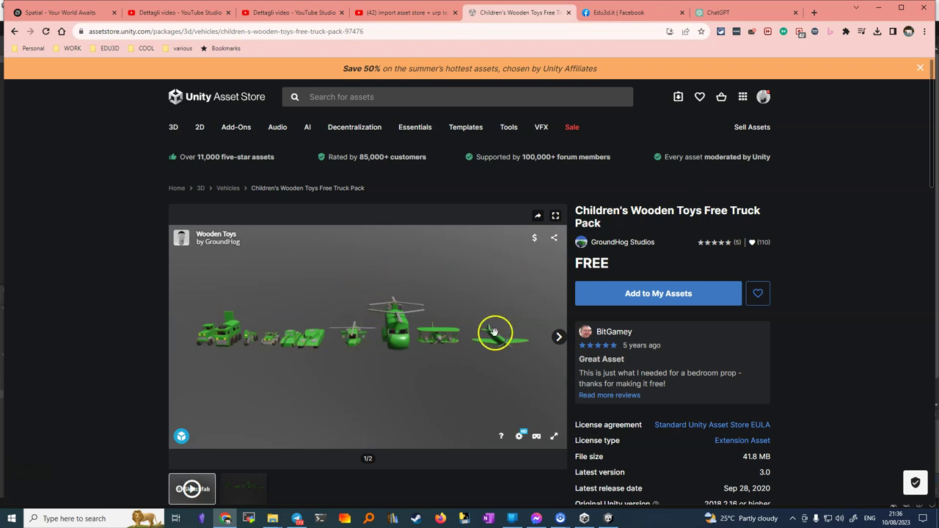
pyautogui.moveTo(437, 332)
pyautogui.mouseDown()
pyautogui.moveTo(314, 340)
pyautogui.moveTo(369, 349)
pyautogui.moveTo(297, 335)
pyautogui.moveTo(400, 329)
pyautogui.mouseUp()
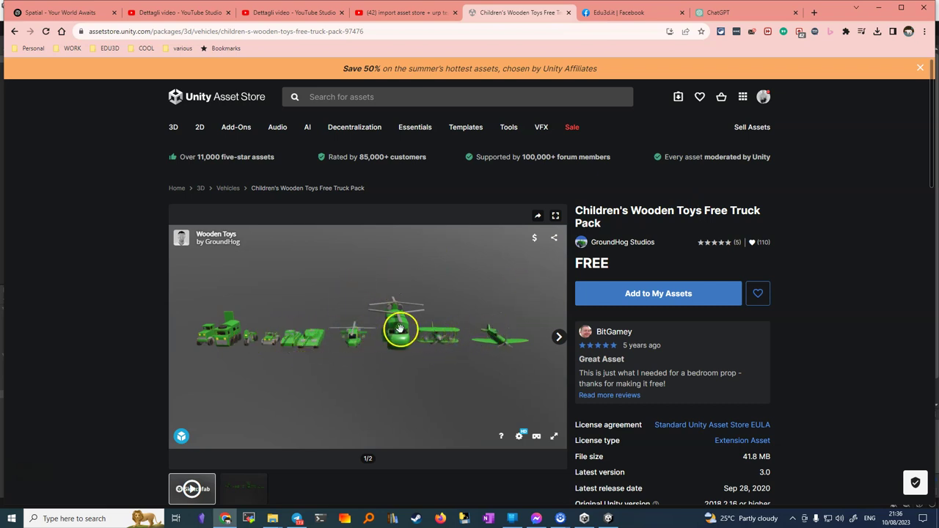
# Step: Switch back to Unity and, in the Spatial project configuration, choose Prefab Object as the new package type and activate the pluto PrefabObject package
pyautogui.click(606, 519)
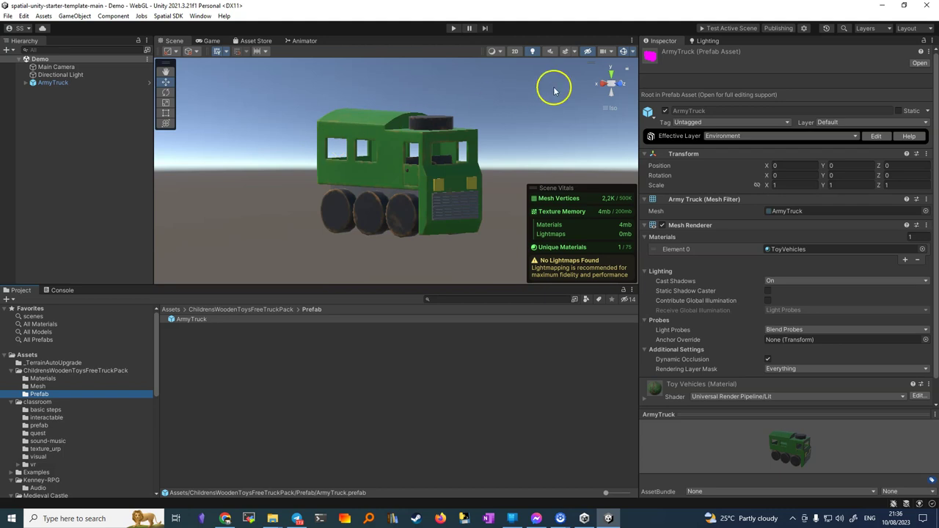
pyautogui.click(804, 28)
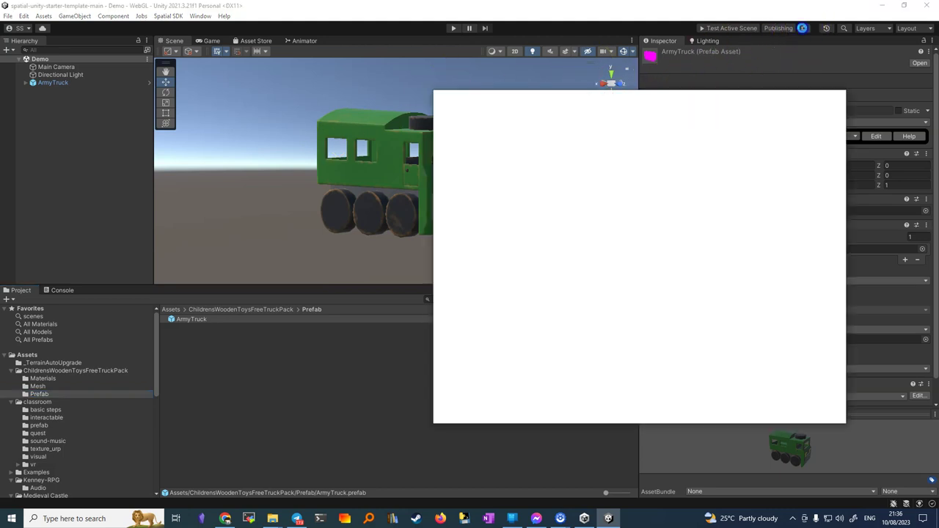
pyautogui.click(541, 167)
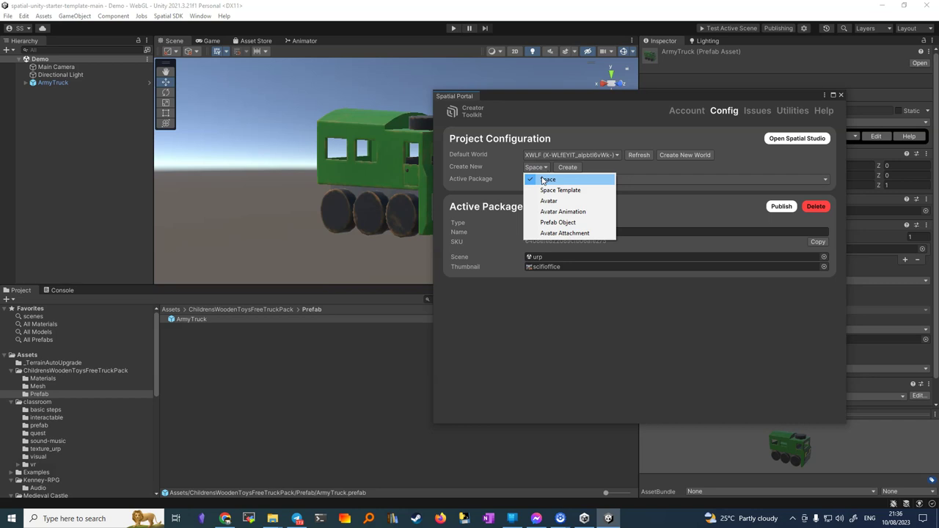
pyautogui.click(548, 221)
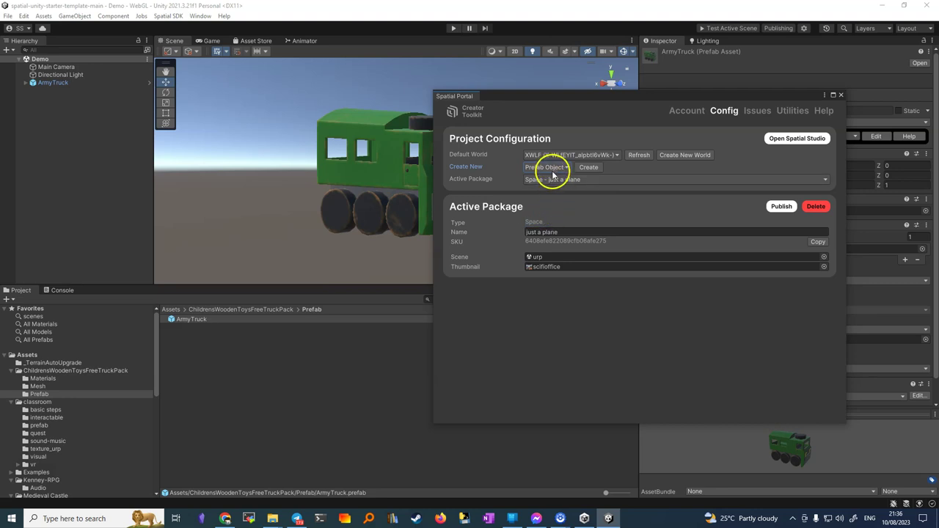
pyautogui.click(545, 181)
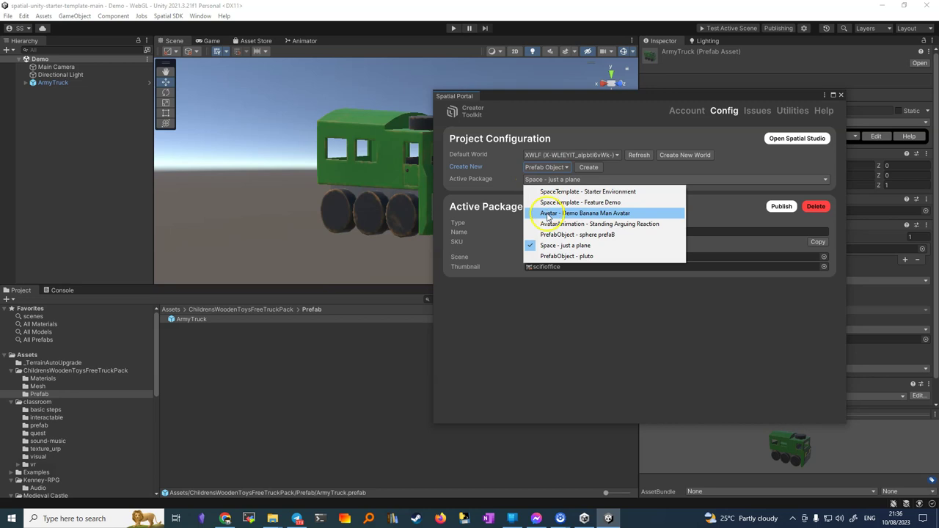
pyautogui.click(555, 257)
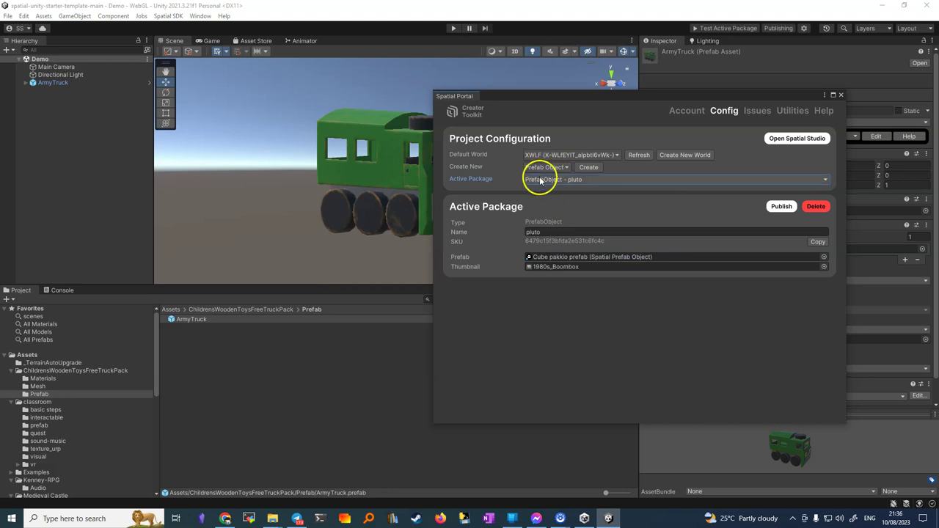
# Step: Rename the active prefab object package as "army truck" and close the Spatial Portal
pyautogui.click(543, 231)
pyautogui.write('truck')
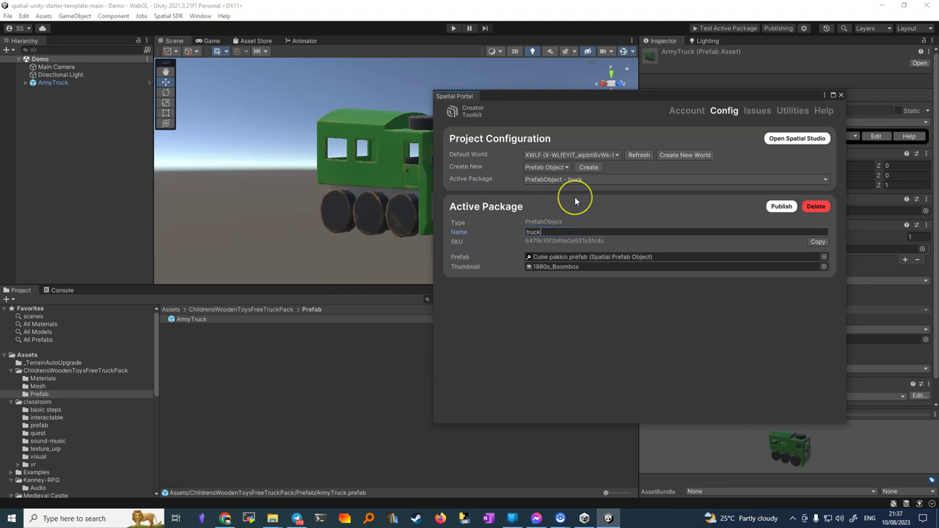
pyautogui.press('Home')
pyautogui.write('army')
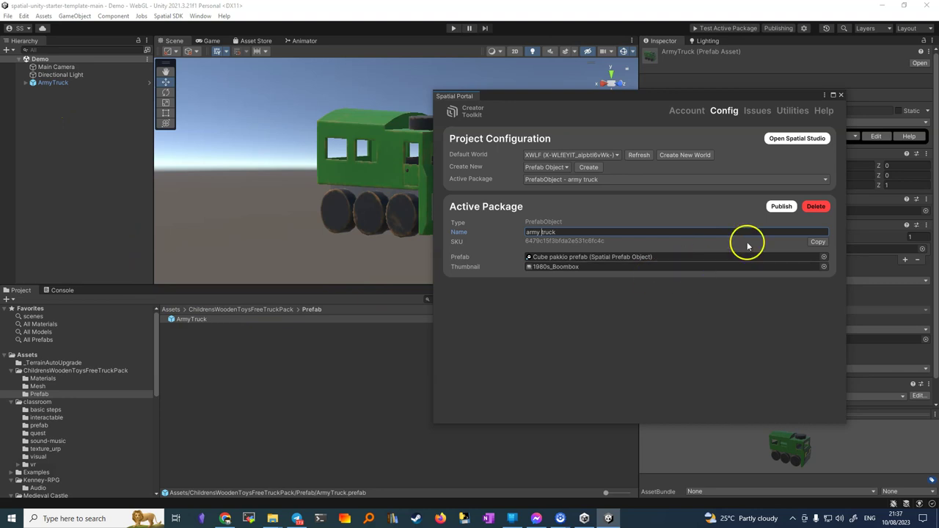
pyautogui.click(841, 96)
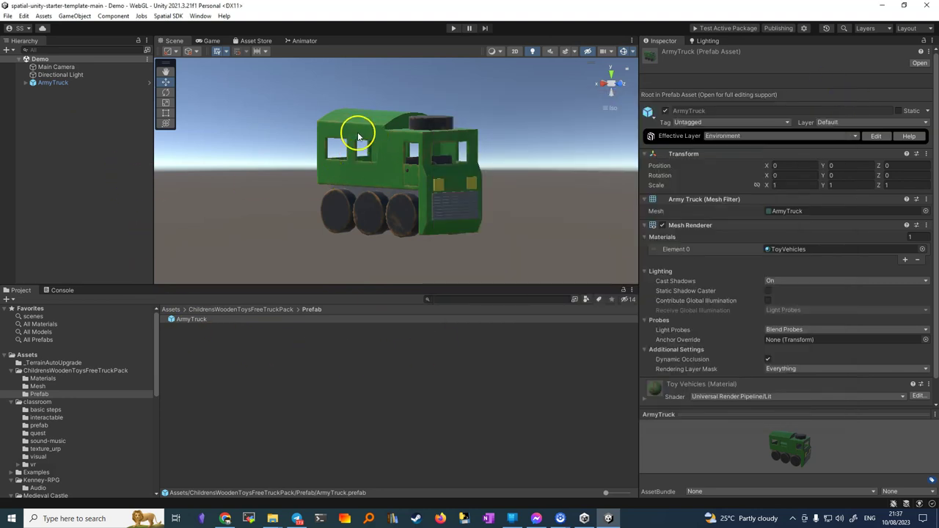
# Step: Add a Spatial Prefab Object component to the ArmyTruck in the Demo scene
pyautogui.click(52, 83)
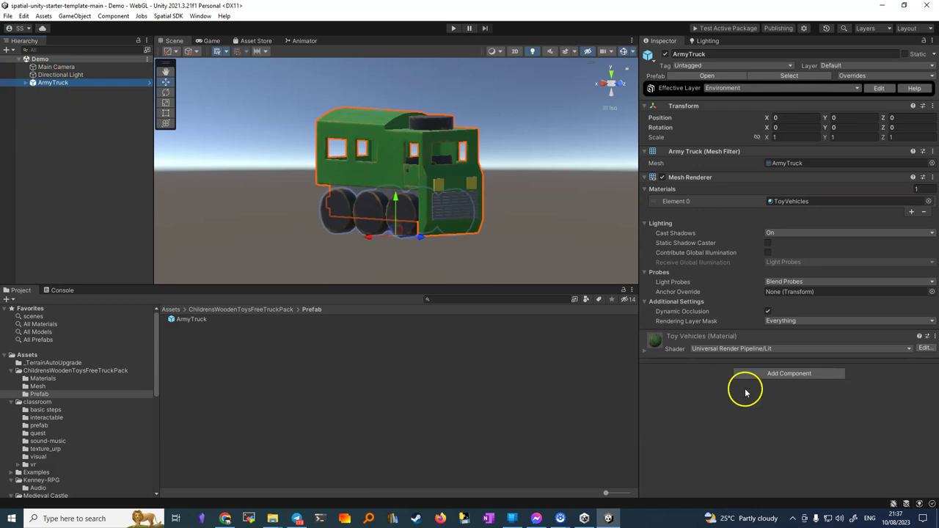
pyautogui.click(787, 374)
pyautogui.write('boprefab')
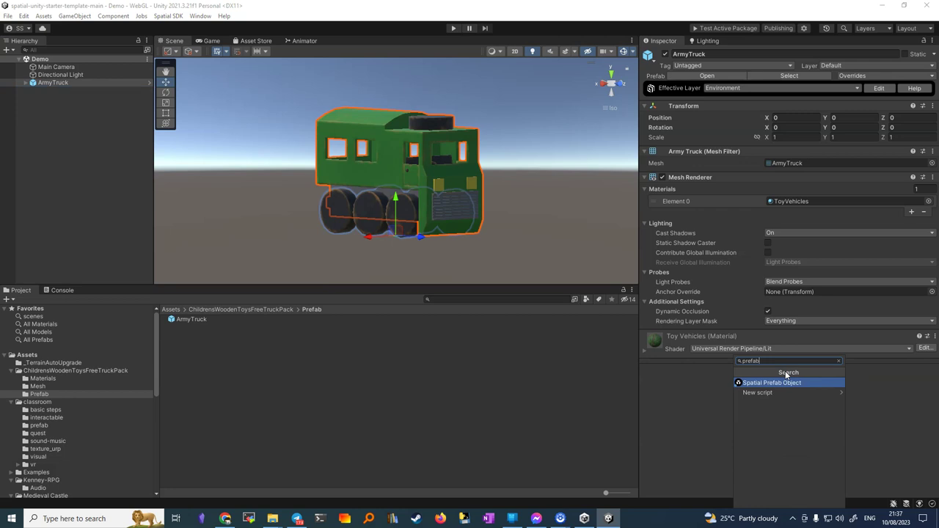
pyautogui.click(783, 386)
pyautogui.click(785, 383)
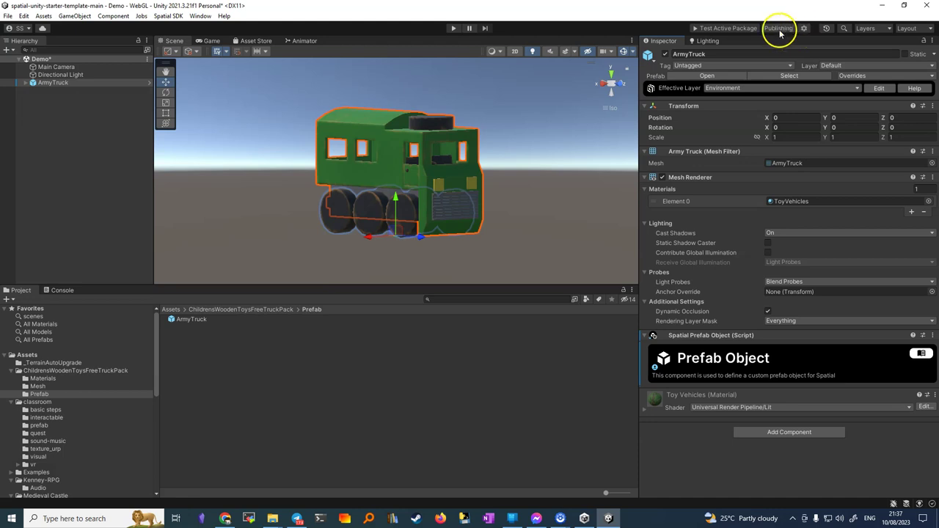
# Step: Run the Spatial Portal's issue check on the army truck package and close the portal
pyautogui.click(805, 30)
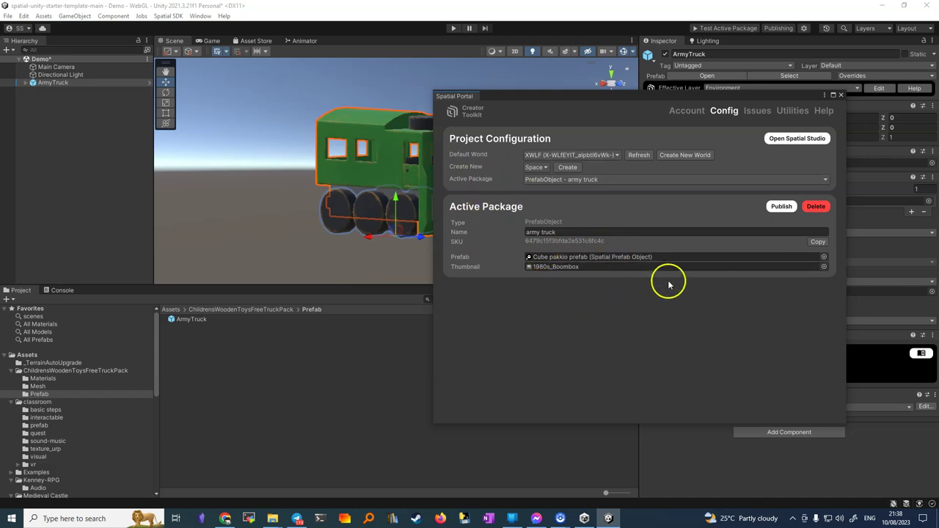
pyautogui.click(757, 114)
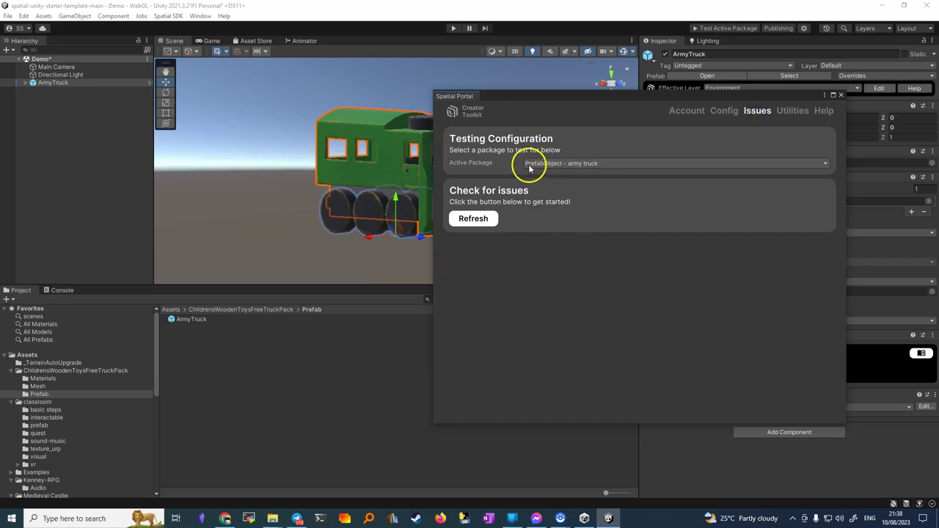
pyautogui.click(480, 219)
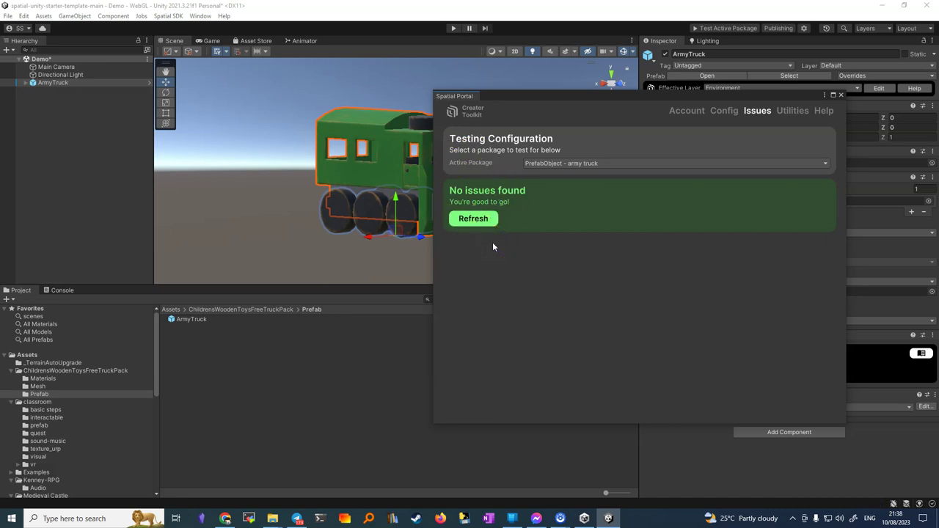
pyautogui.click(842, 95)
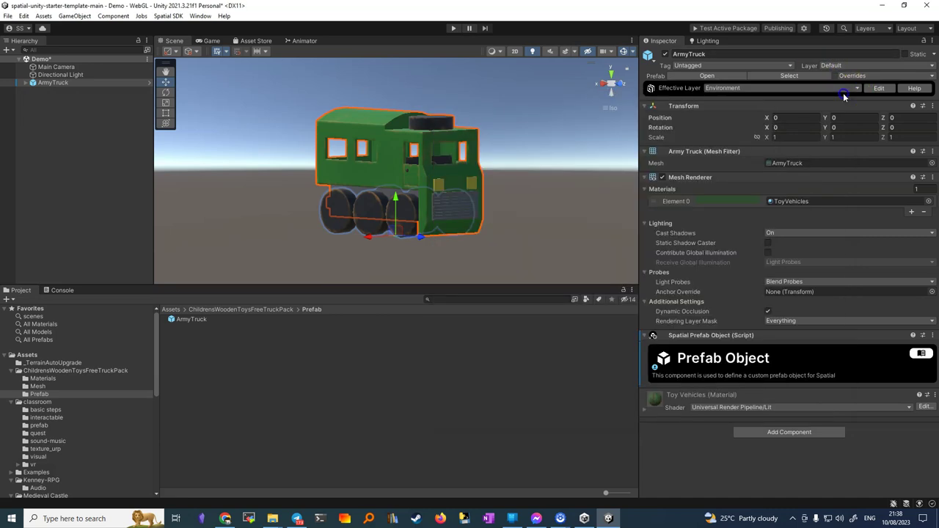
# Step: Test the active package in the Spatial sandbox, closing the Spatial home page tab, and look around the loaded object
pyautogui.click(719, 29)
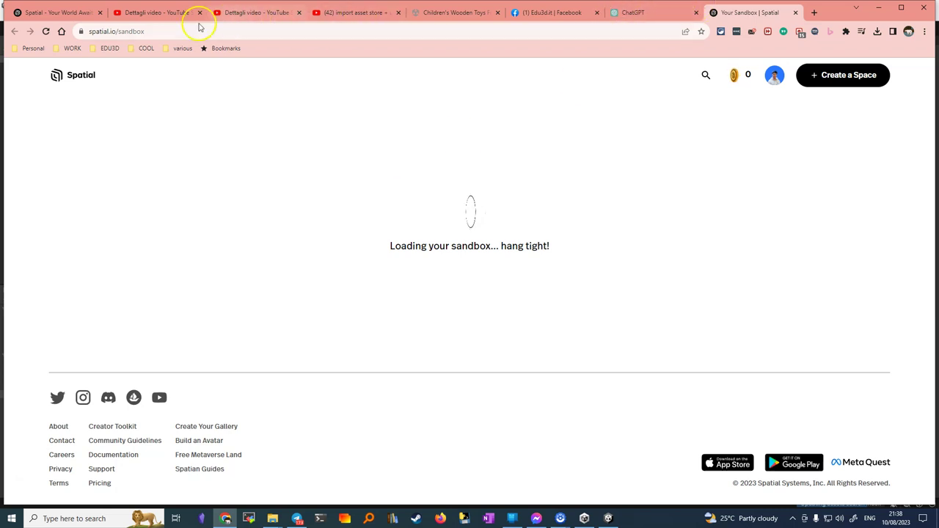
pyautogui.click(32, 15)
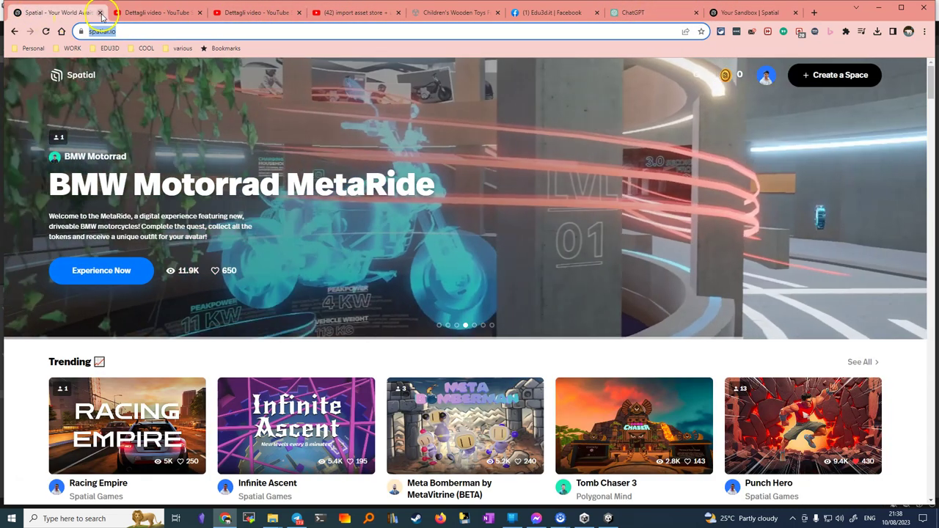
pyautogui.click(100, 12)
pyautogui.click(653, 12)
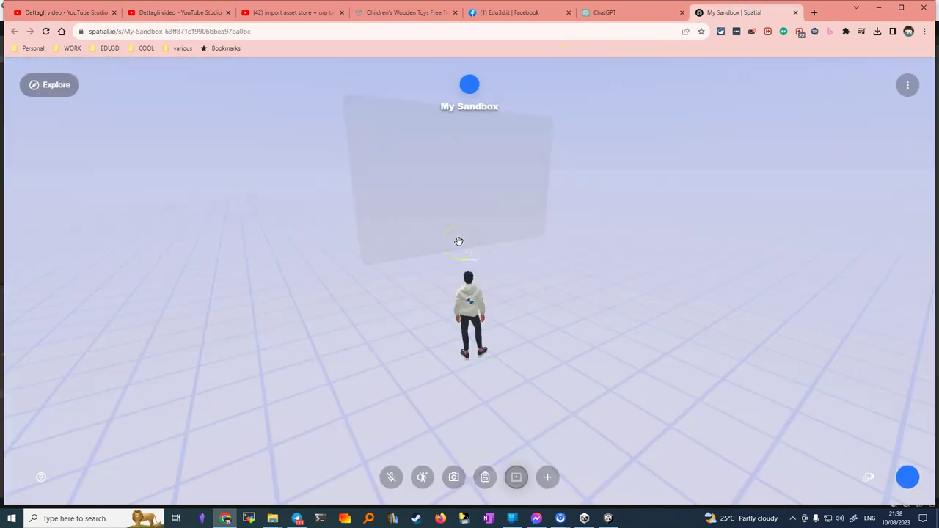
pyautogui.click(553, 325)
pyautogui.moveTo(531, 321); pyautogui.dragTo(555, 349)
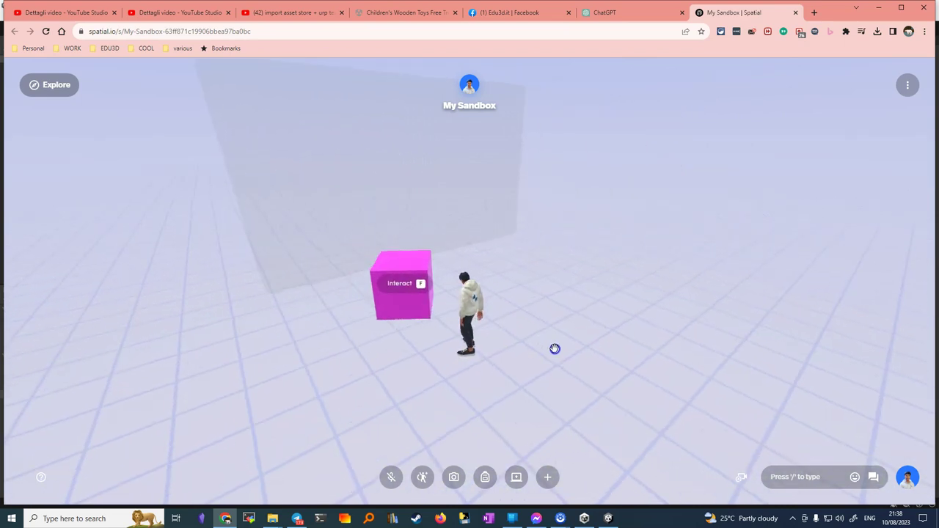
# Step: Switch back to Unity and try to assign the scene's ArmyTruck as the army truck package's prefab
pyautogui.hotkey('alt', 'Tab')
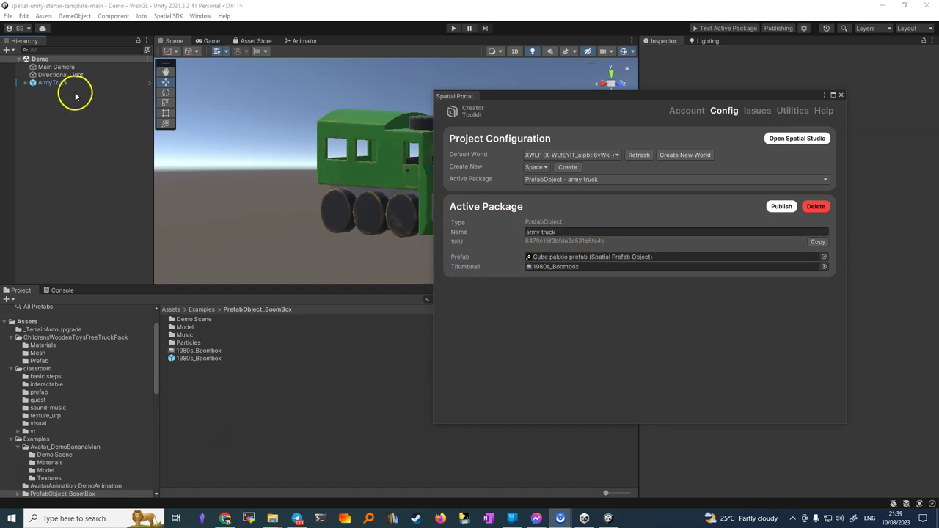
pyautogui.moveTo(47, 86); pyautogui.dragTo(220, 156)
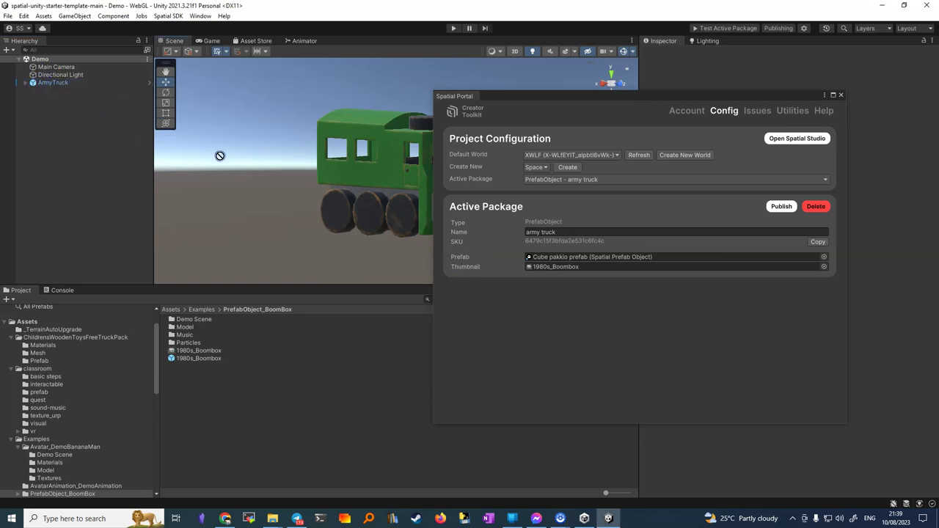
pyautogui.moveTo(318, 193); pyautogui.dragTo(537, 260)
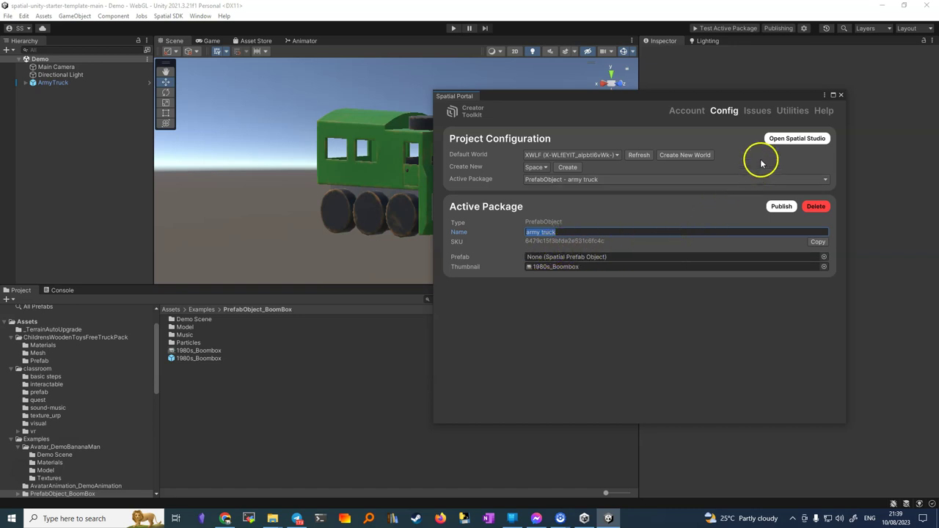
# Step: Recheck the army truck package for issues, read the reported error and close the Spatial Portal
pyautogui.click(757, 111)
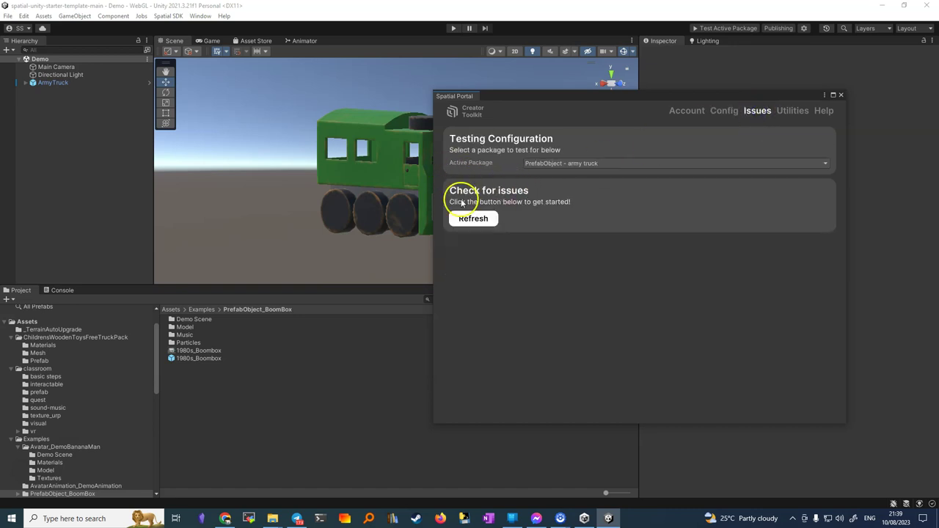
pyautogui.click(464, 219)
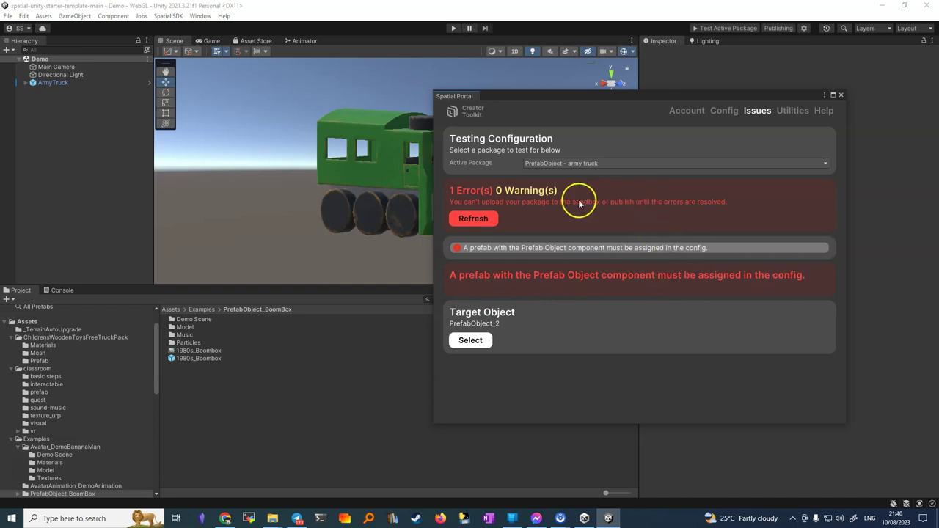
pyautogui.click(840, 95)
# Step: Delete the ArmyTruck Variant prefab asset from the PrefabObject_BoomBox folder
pyautogui.click(58, 83)
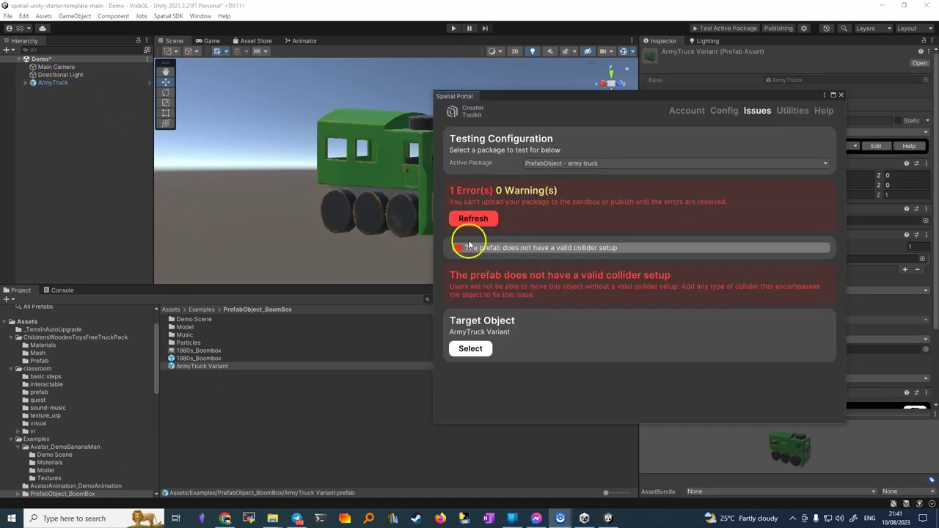
pyautogui.click(195, 368)
pyautogui.click(195, 366)
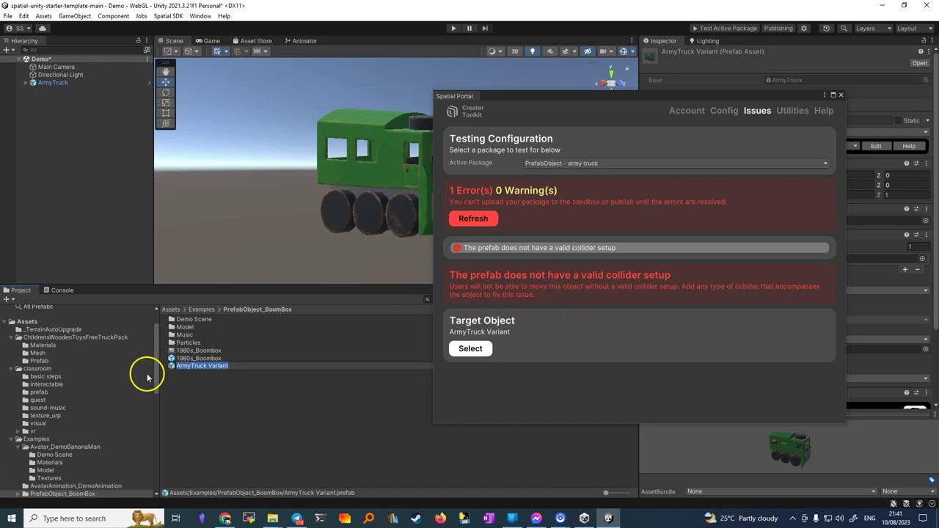
pyautogui.click(173, 367)
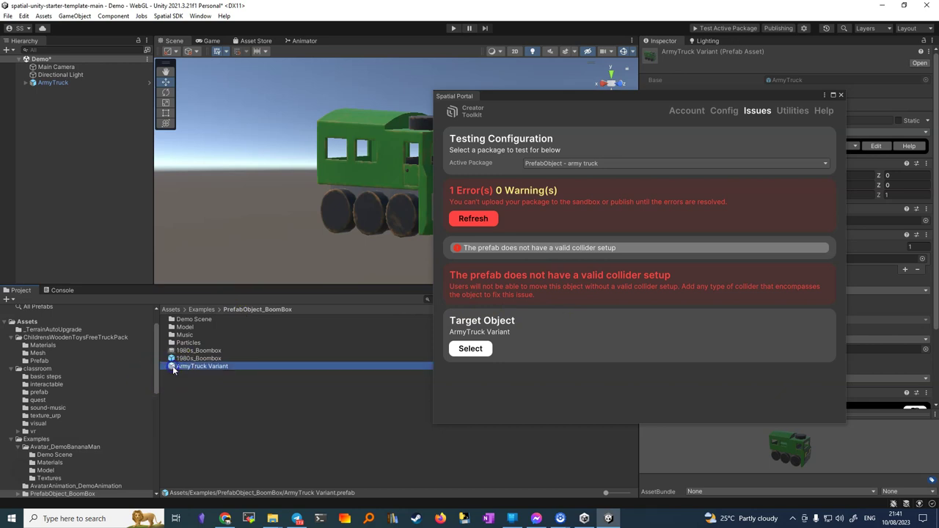
pyautogui.press('Delete')
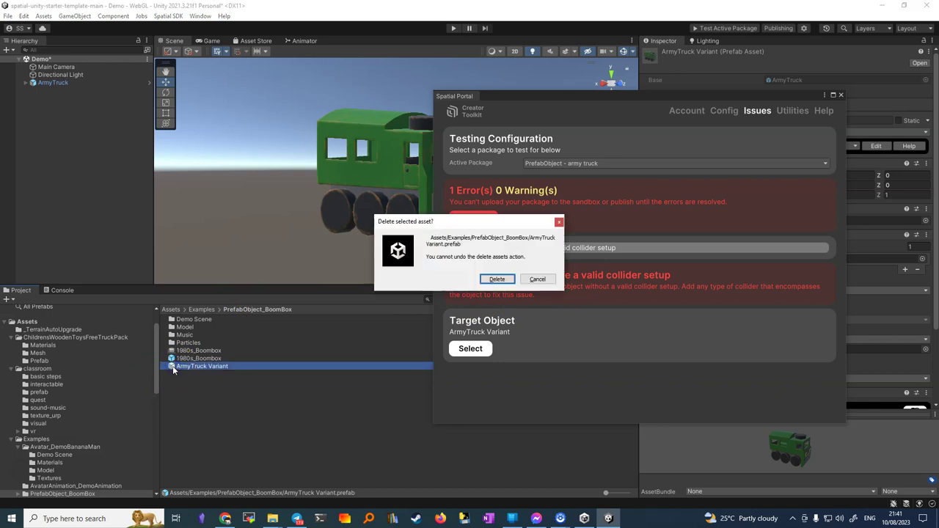
pyautogui.click(497, 279)
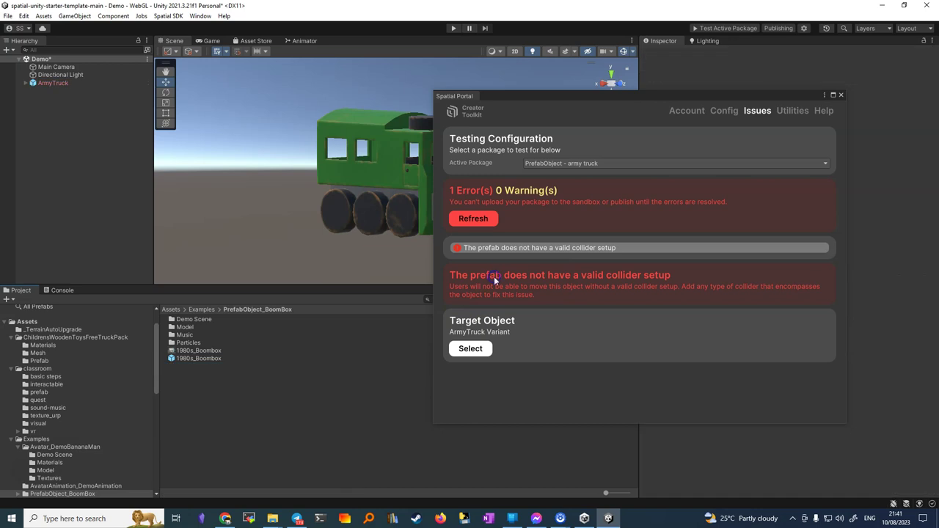
# Step: Add a Box Collider component to the scene's ArmyTruck object and close the Spatial Portal
pyautogui.click(48, 83)
pyautogui.moveTo(587, 95); pyautogui.dragTo(280, 129)
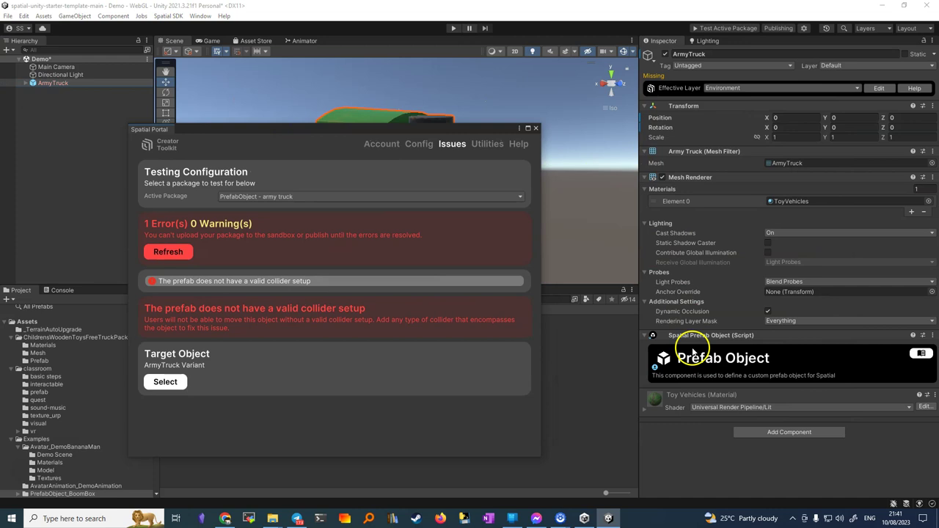
pyautogui.click(777, 433)
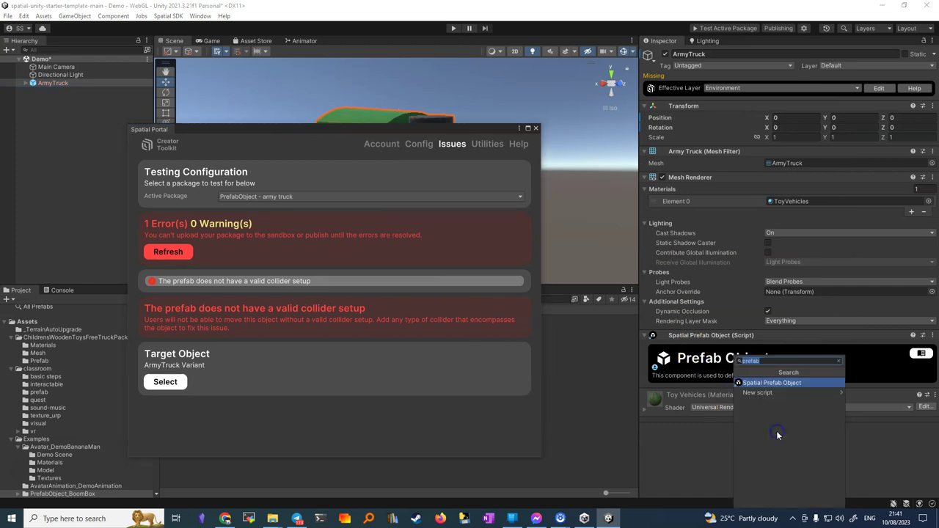
pyautogui.write('collider')
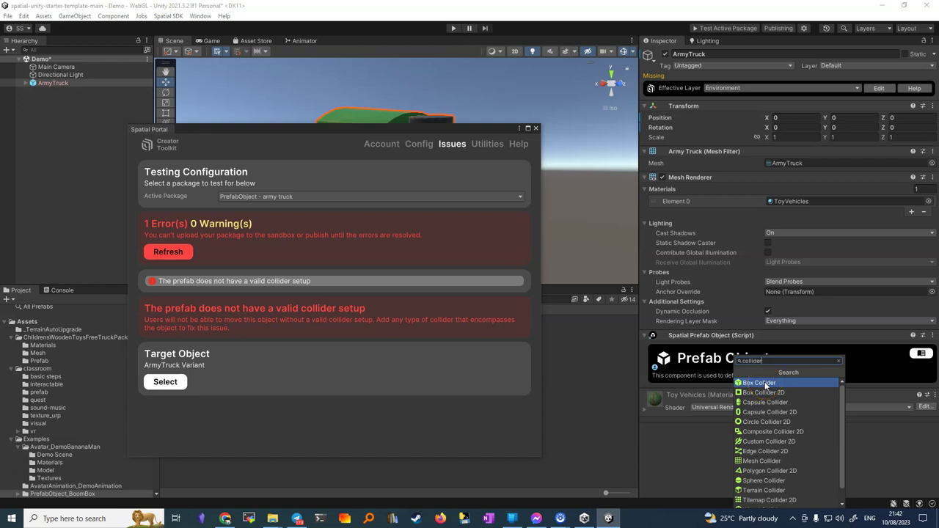
pyautogui.click(766, 385)
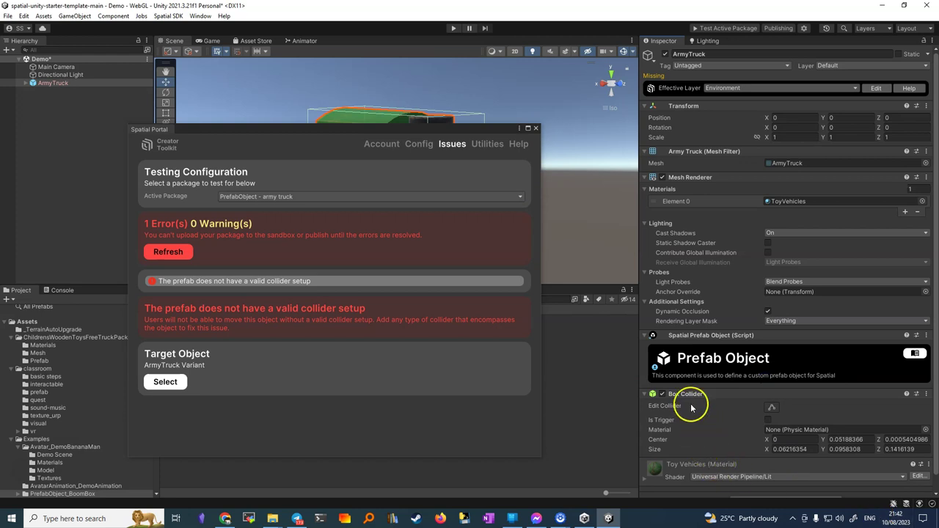
pyautogui.click(535, 129)
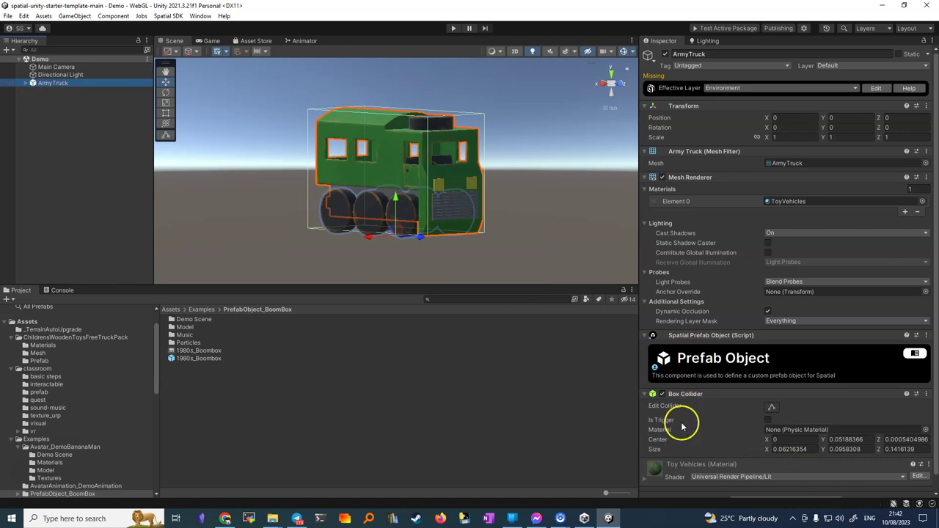
# Step: Rename the scene's ArmyTruck as ArmyTruck collider and save it as a prefab in the PrefabObject_BoomBox folder
pyautogui.click(57, 82)
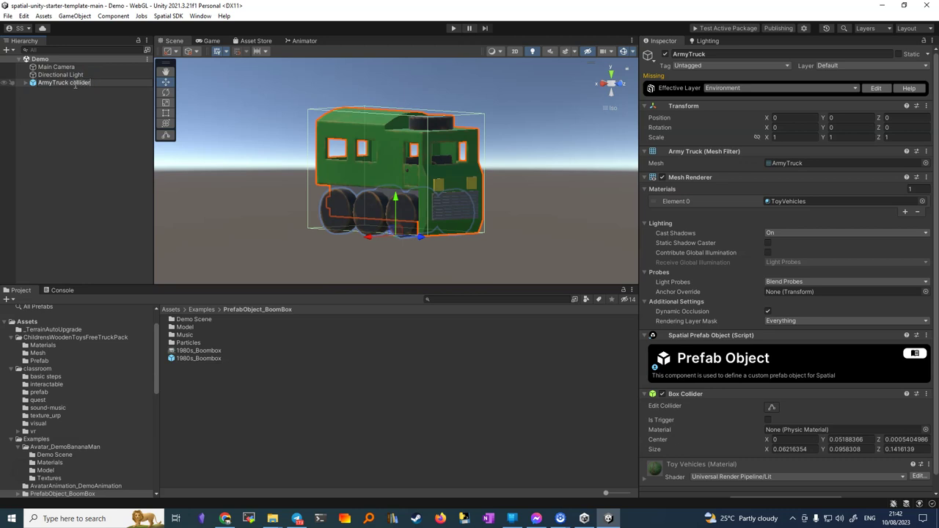
pyautogui.press('Return')
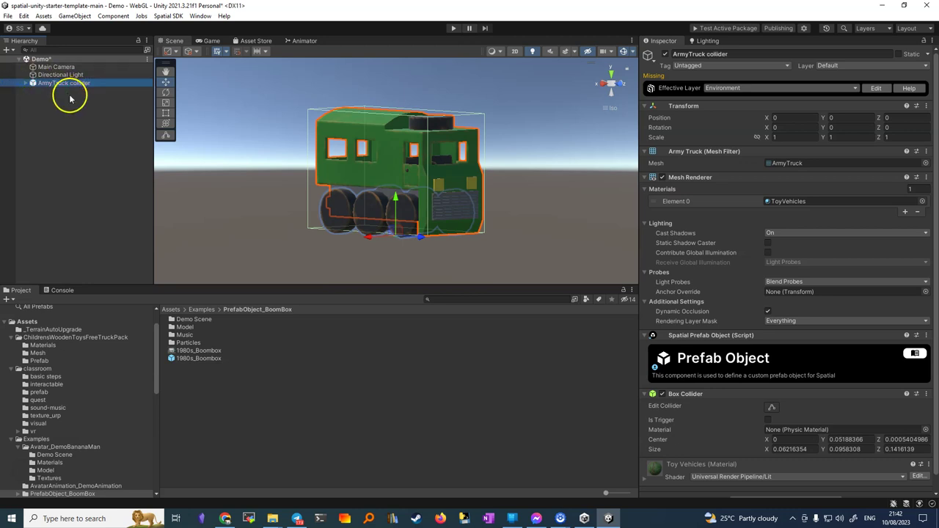
pyautogui.moveTo(51, 84); pyautogui.dragTo(218, 378)
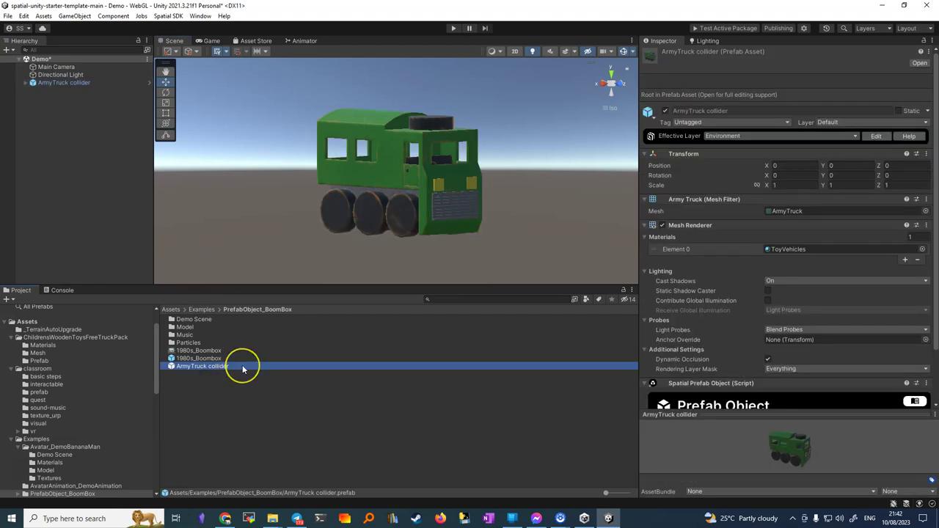
pyautogui.click(198, 358)
pyautogui.click(192, 366)
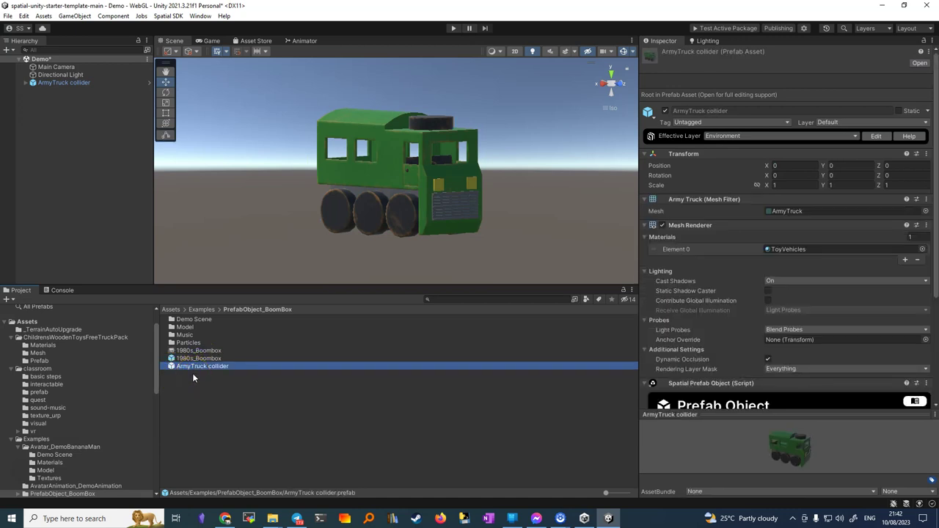
pyautogui.moveTo(189, 367); pyautogui.dragTo(181, 381)
# Step: Assign the ArmyTruck collider prefab to the army truck package and choose Prefab Object as the type for new packages
pyautogui.click(802, 29)
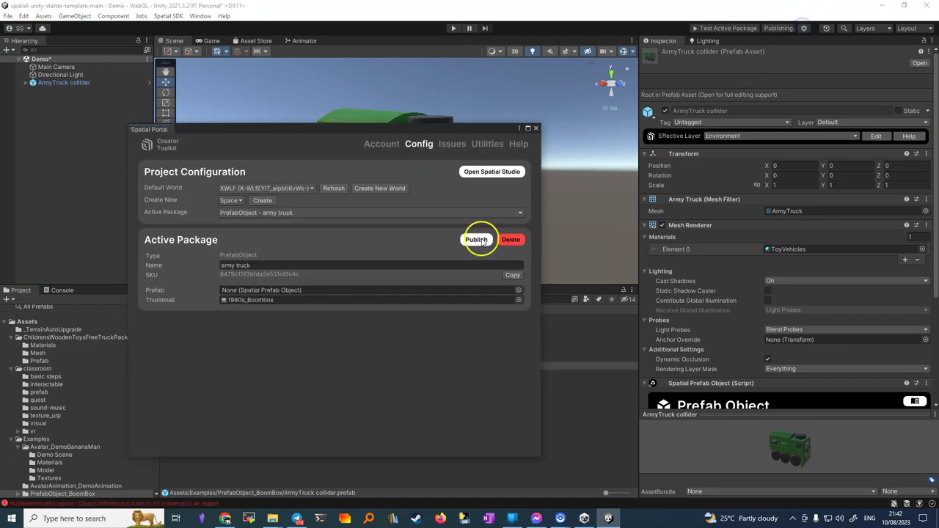
pyautogui.moveTo(293, 130); pyautogui.dragTo(548, 118)
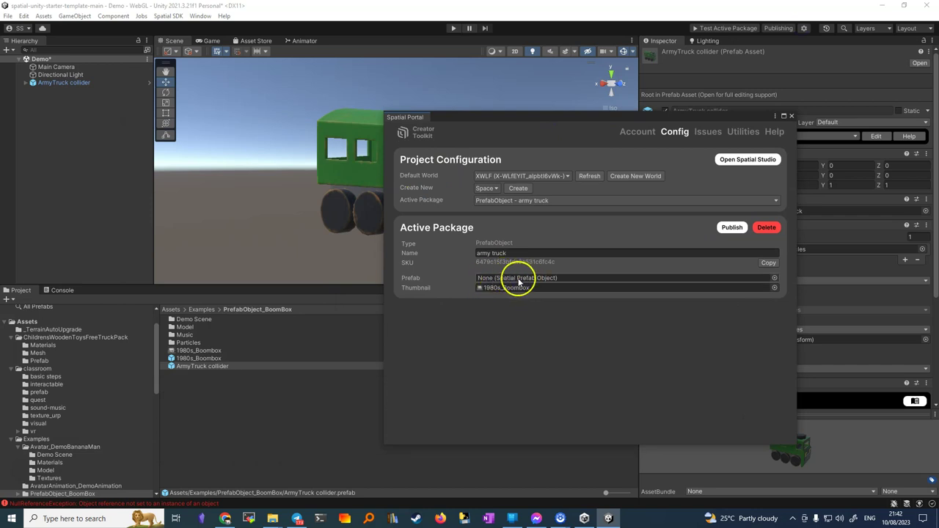
pyautogui.moveTo(187, 371); pyautogui.dragTo(576, 288)
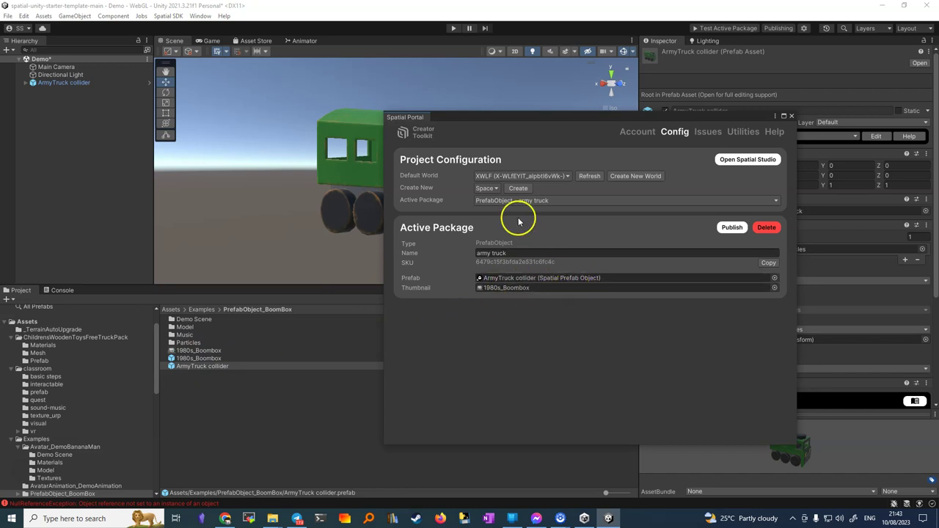
pyautogui.click(488, 188)
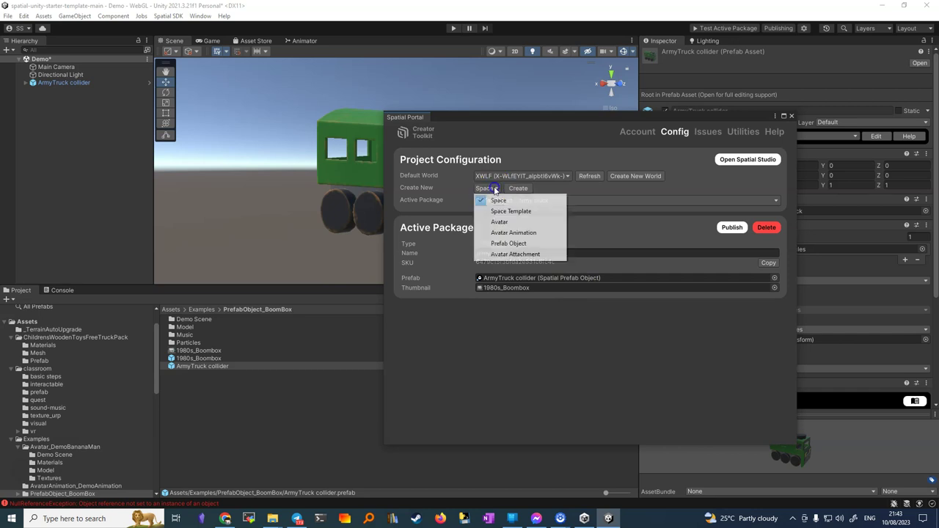
pyautogui.click(508, 243)
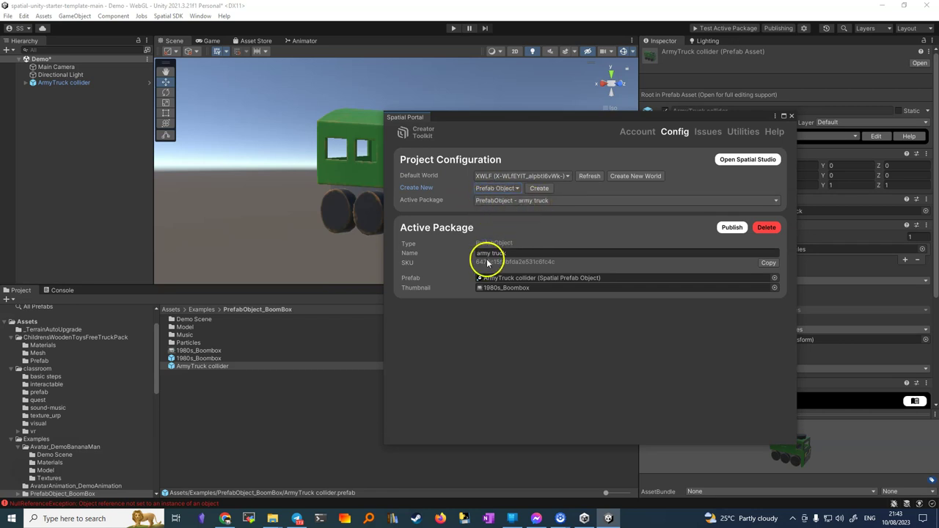
# Step: Recheck the army truck package for issues in the Spatial Portal and close the portal
pyautogui.click(707, 132)
pyautogui.click(426, 240)
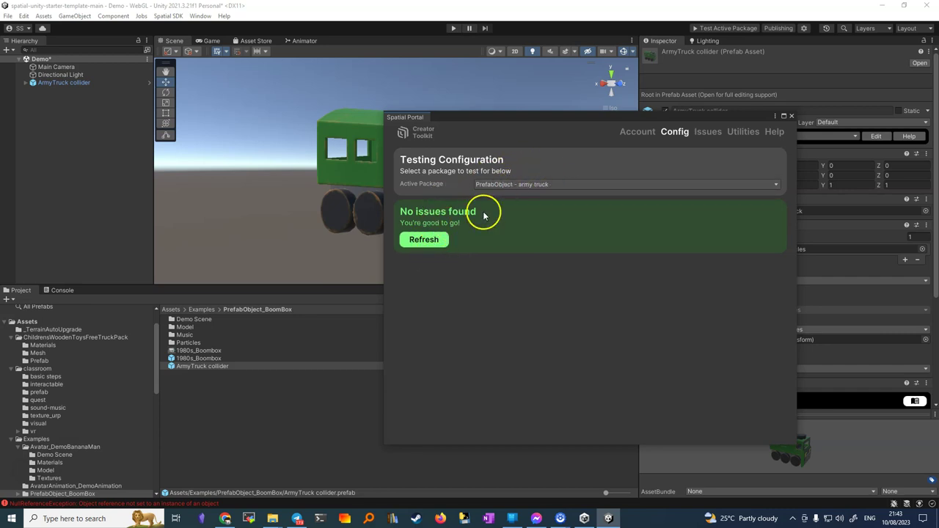
pyautogui.click(791, 117)
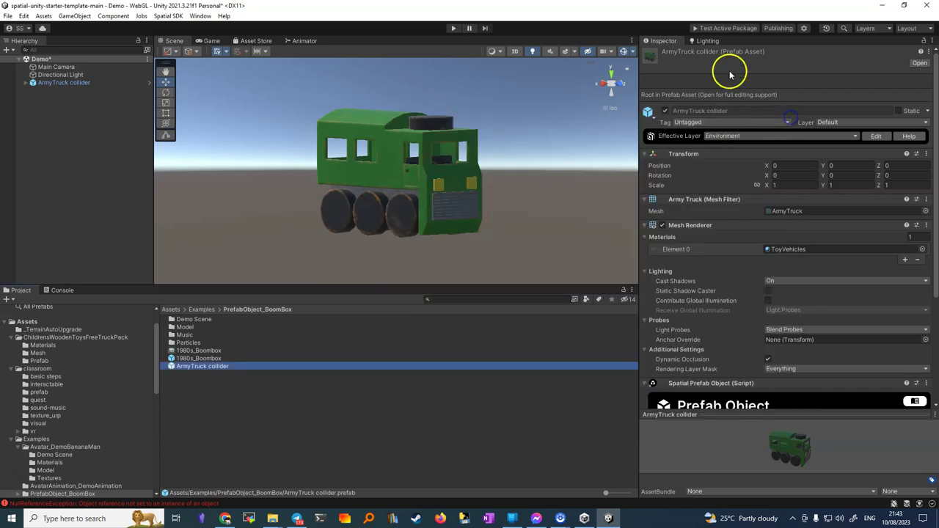
# Step: Build the active package for testing in the Spatial sandbox, switch to the browser and close the old sandbox tab
pyautogui.click(722, 29)
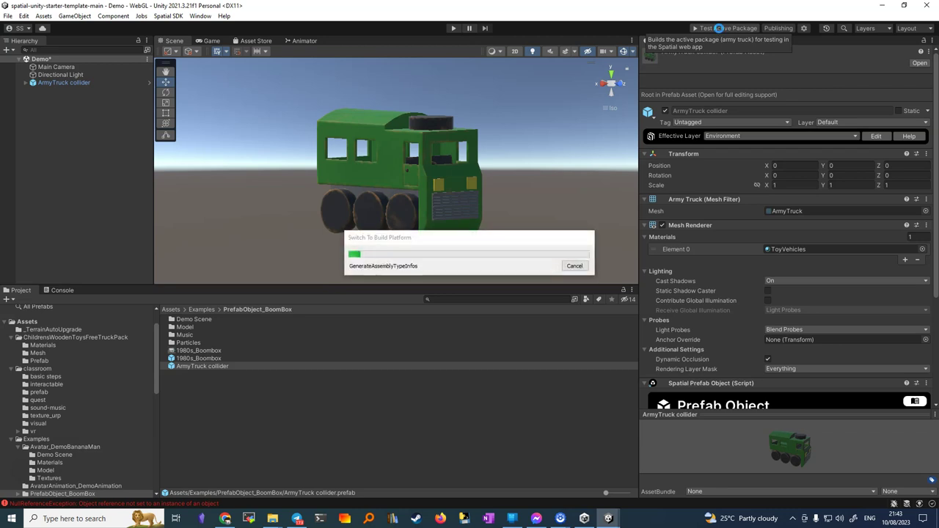
pyautogui.click(227, 515)
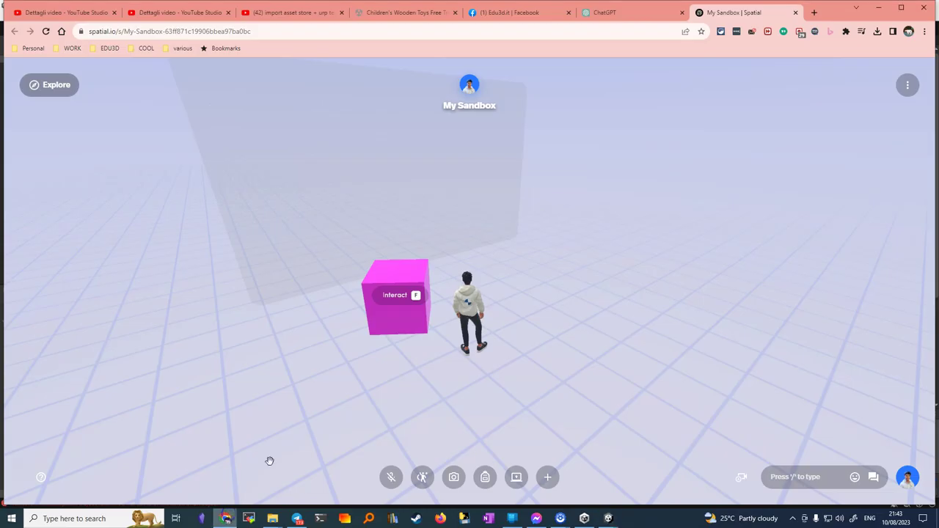
pyautogui.click(796, 12)
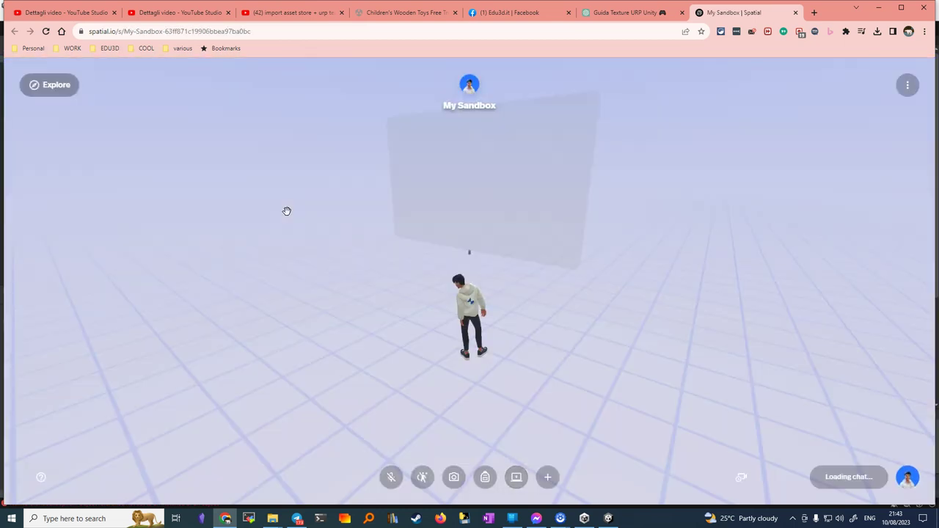
# Step: Look around the loaded truck in the Spatial sandbox from several angles and close the sandbox tab
pyautogui.moveTo(446, 321); pyautogui.dragTo(359, 344)
pyautogui.moveTo(238, 364); pyautogui.dragTo(93, 364)
pyautogui.moveTo(377, 356); pyautogui.dragTo(381, 281)
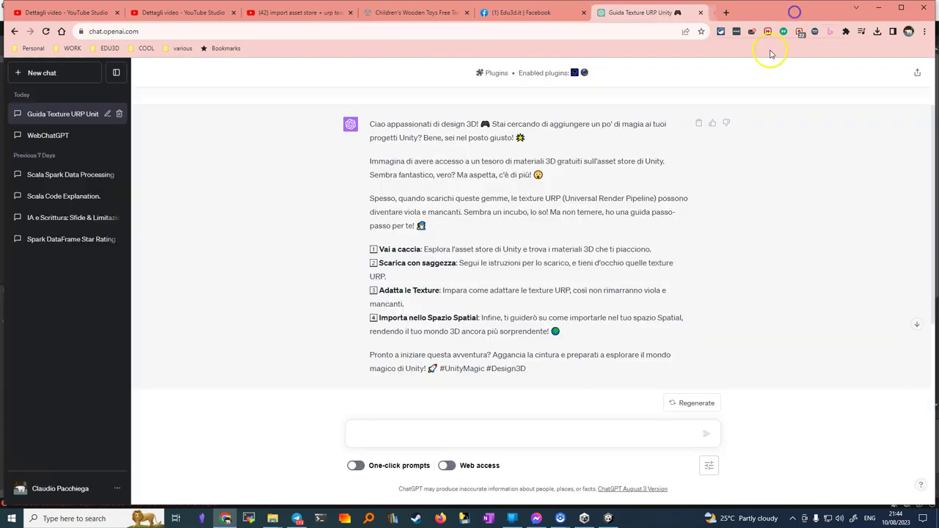
pyautogui.click(796, 12)
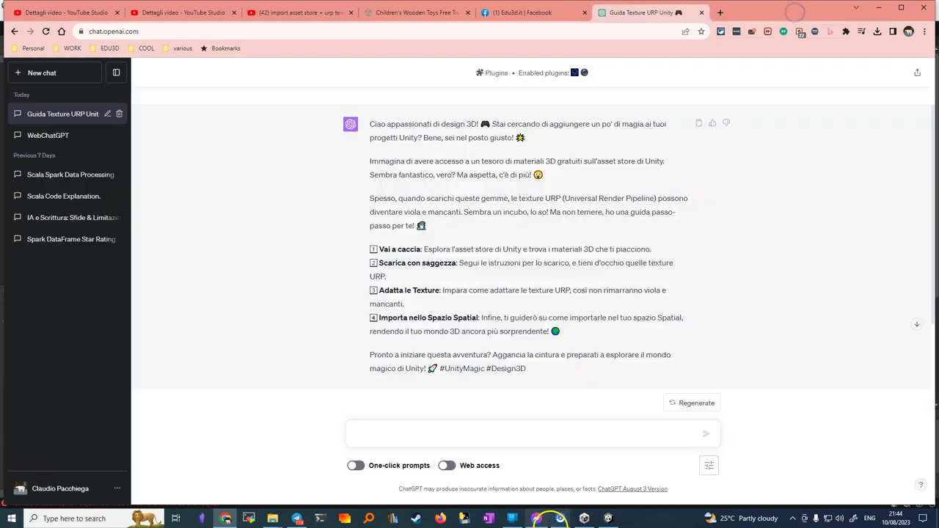
# Step: Switch back to Unity and scale the scene's ArmyTruck collider object proportionally to 6 on all axes
pyautogui.click(609, 519)
pyautogui.click(426, 197)
pyautogui.click(382, 130)
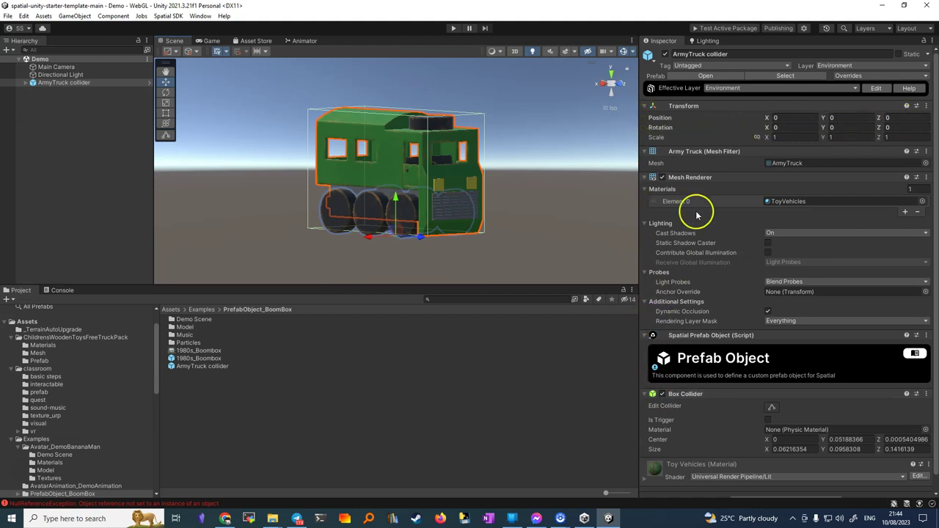
pyautogui.click(758, 139)
pyautogui.click(788, 136)
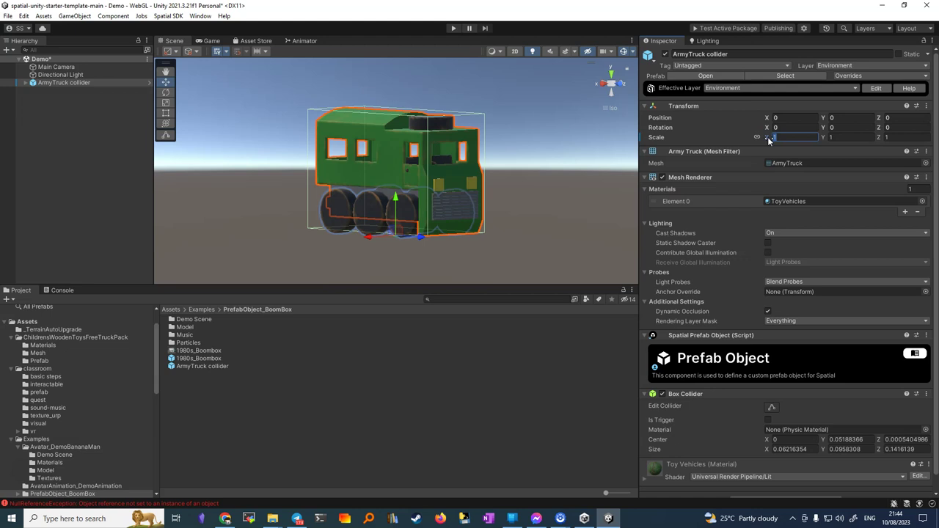
pyautogui.write('6')
pyautogui.scroll(-5, 279, 127)
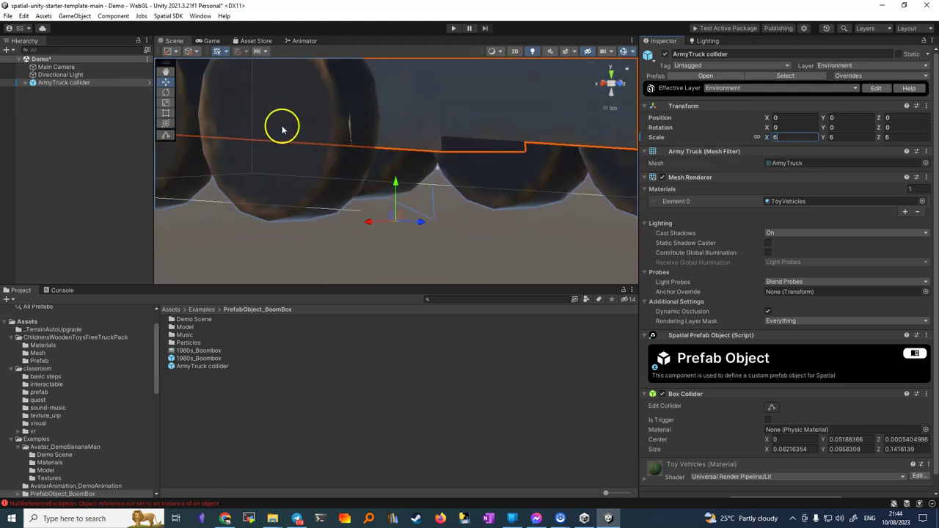
pyautogui.scroll(-3, 280, 140)
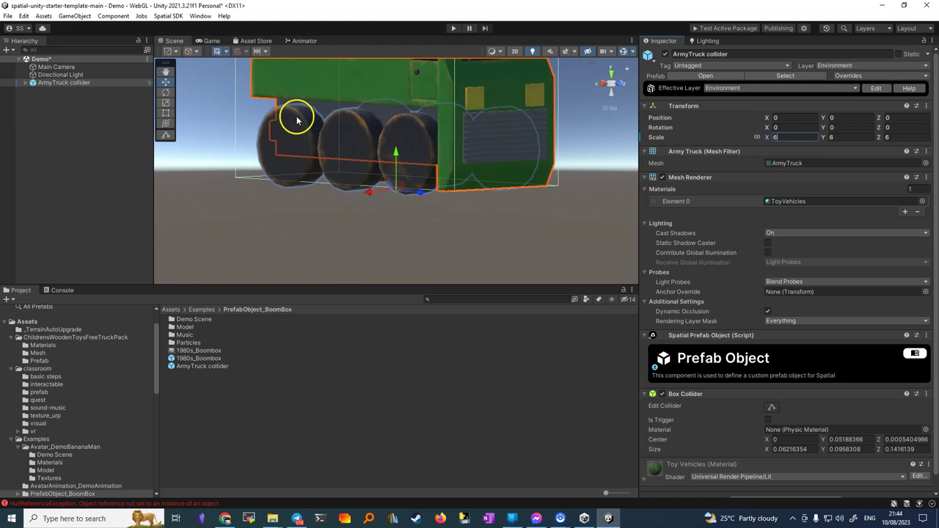
# Step: Rename the enlarged truck in the scene as ArmyTruck collider Groaao
pyautogui.click(58, 83)
pyautogui.click(62, 83)
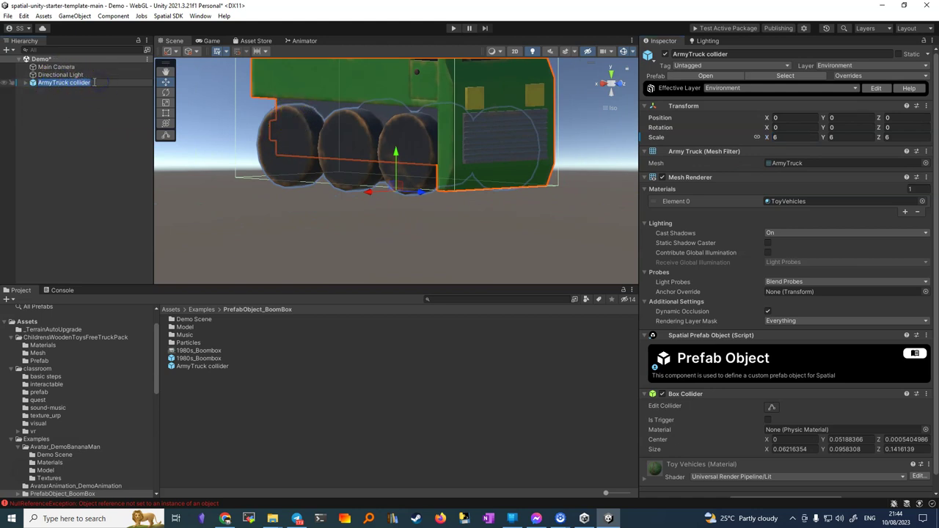
pyautogui.press('Escape')
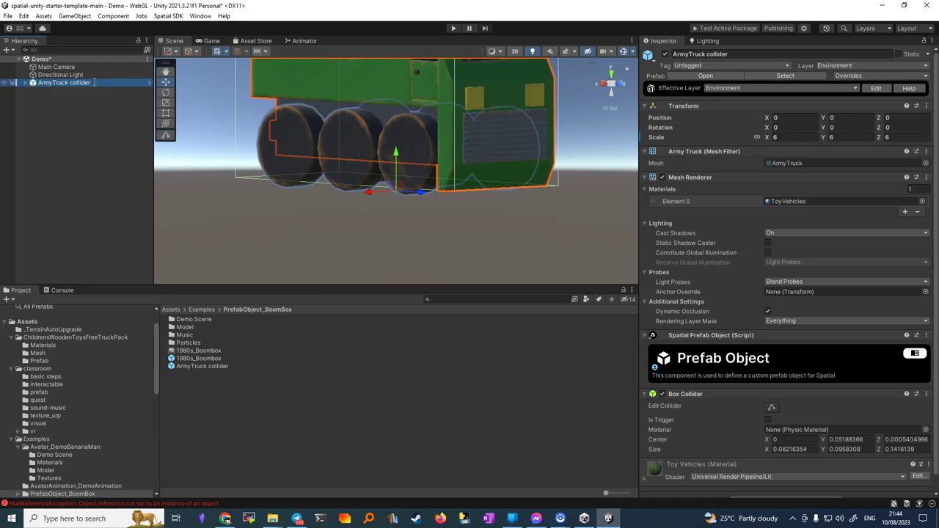
pyautogui.click(94, 82)
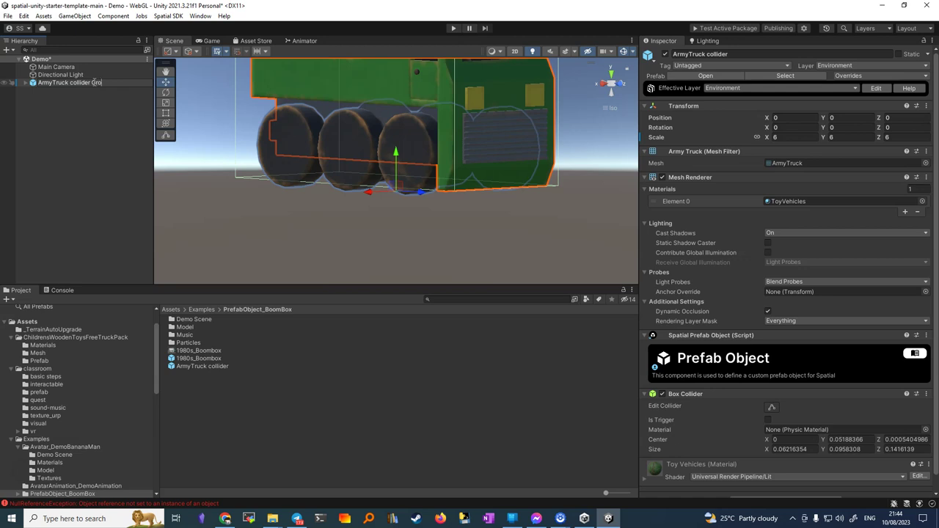
pyautogui.press('Return')
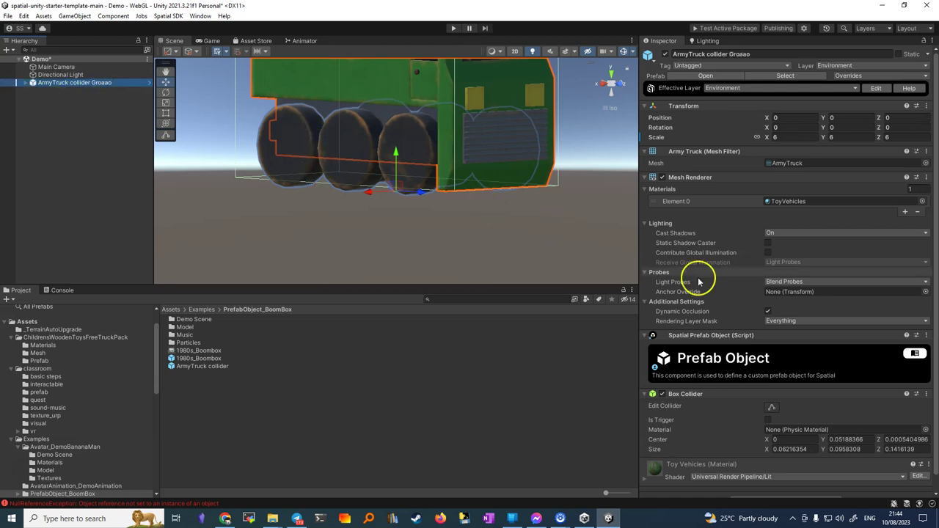
pyautogui.scroll(-1, 697, 385)
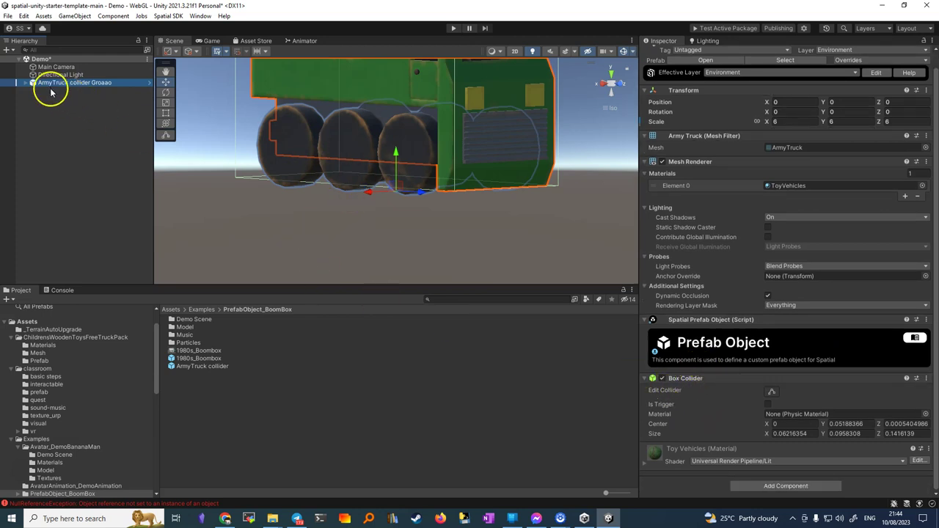
# Step: Save the ArmyTruck collider Groaao scene object as a prefab variant in the PrefabObject_BoomBox folder
pyautogui.moveTo(49, 87); pyautogui.dragTo(196, 424)
pyautogui.moveTo(196, 379); pyautogui.dragTo(197, 380)
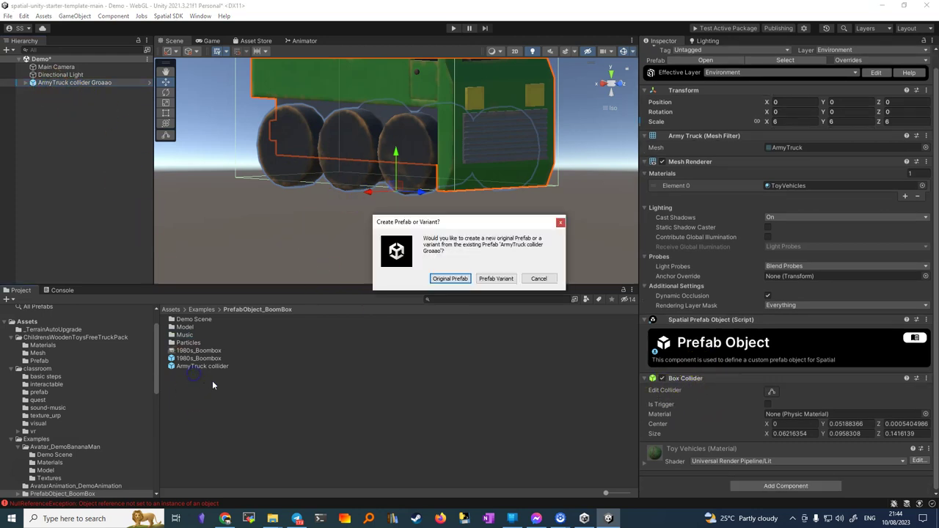
pyautogui.click(495, 279)
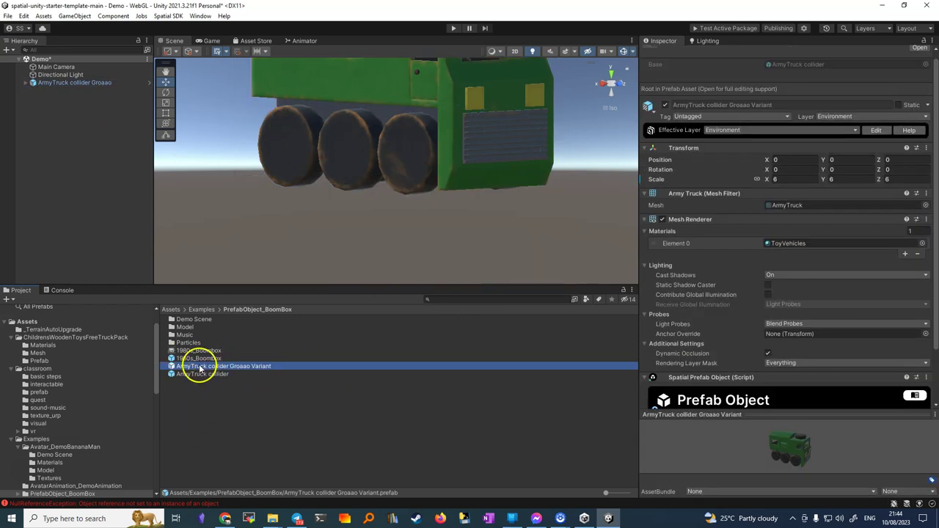
pyautogui.click(212, 357)
# Step: Open the Spatial project configuration and assign ArmyTruck collider Groaao Variant as the army truck package's prefab
pyautogui.click(805, 29)
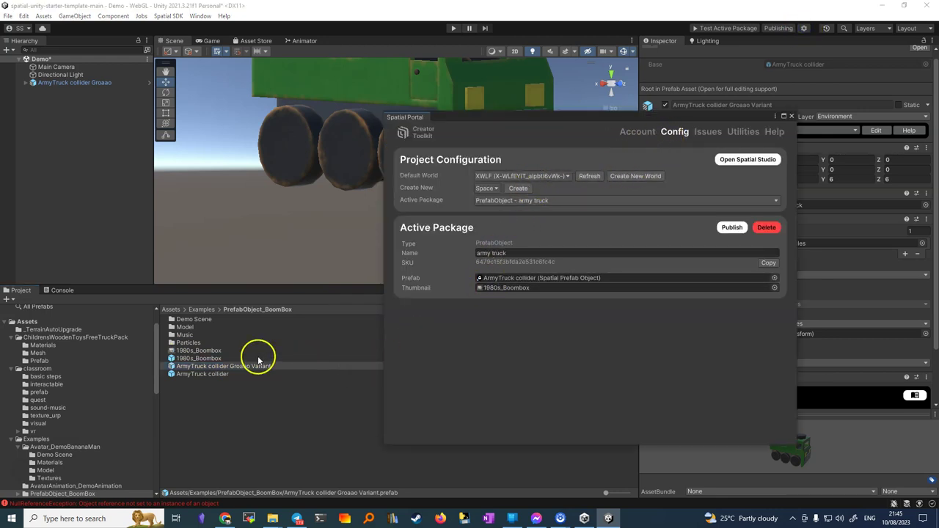
pyautogui.click(196, 366)
pyautogui.moveTo(196, 367); pyautogui.dragTo(491, 281)
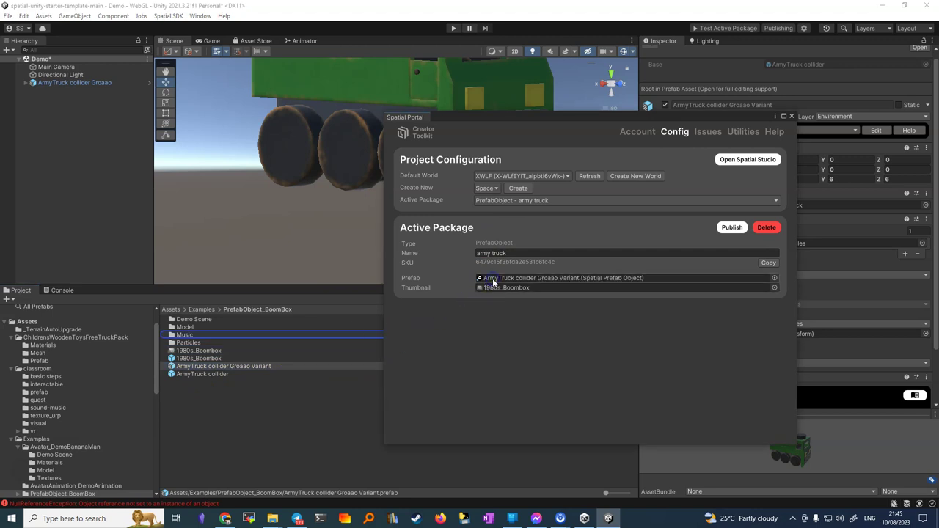
# Step: Refresh the issue check for the army truck package and close the Spatial Portal
pyautogui.click(699, 132)
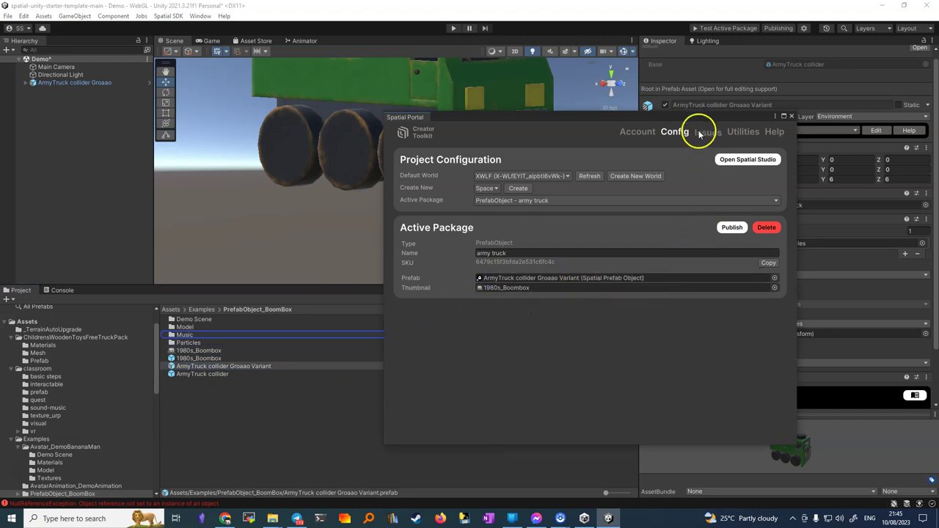
pyautogui.click(423, 239)
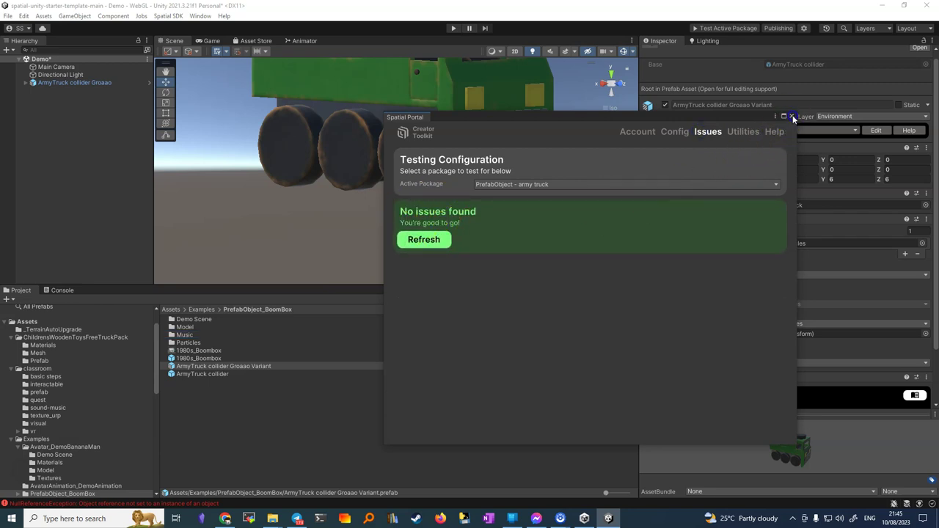
pyautogui.click(791, 117)
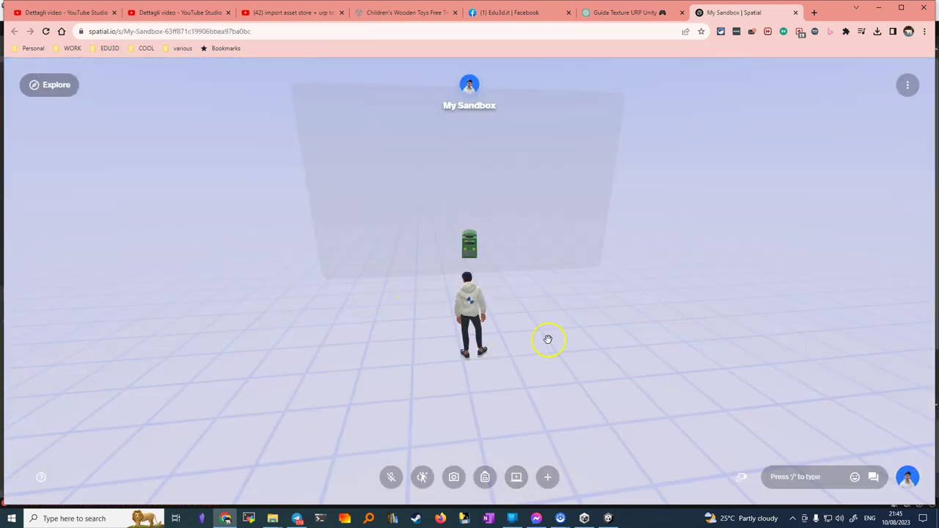
# Step: Walk the avatar around and into the enlarged truck in the Spatial sandbox to examine its size and collider
pyautogui.press('w')
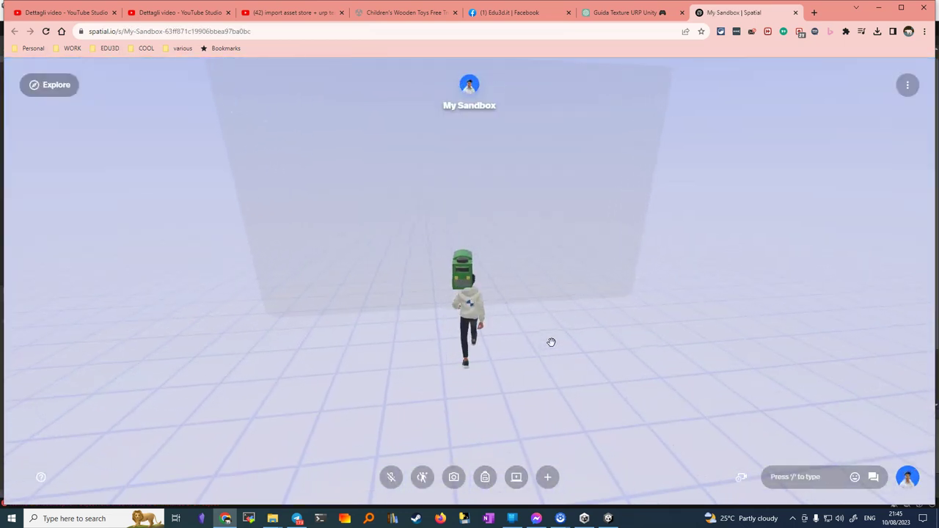
pyautogui.press('a')
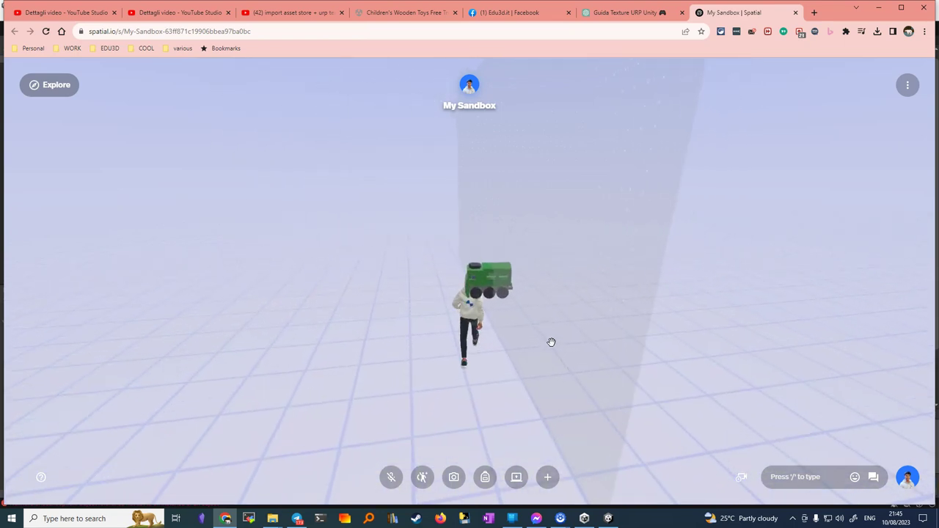
pyautogui.press('d')
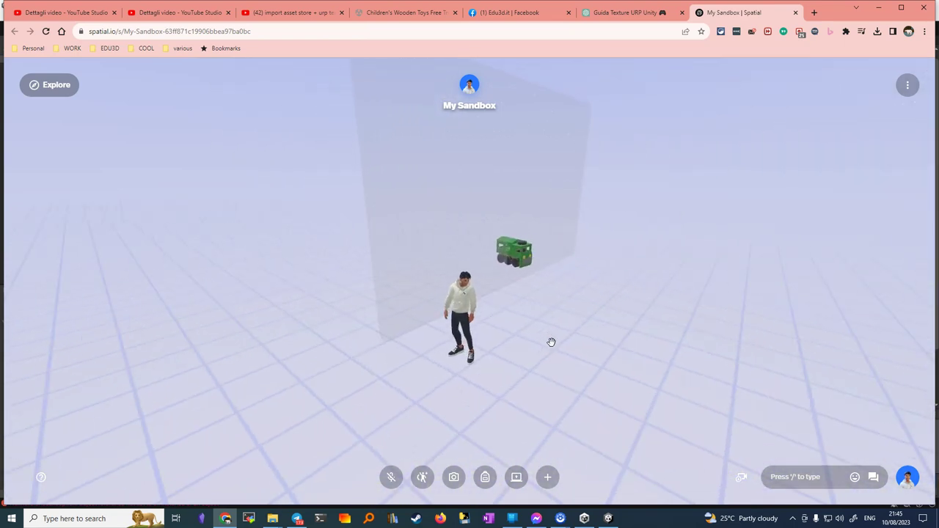
pyautogui.press('d')
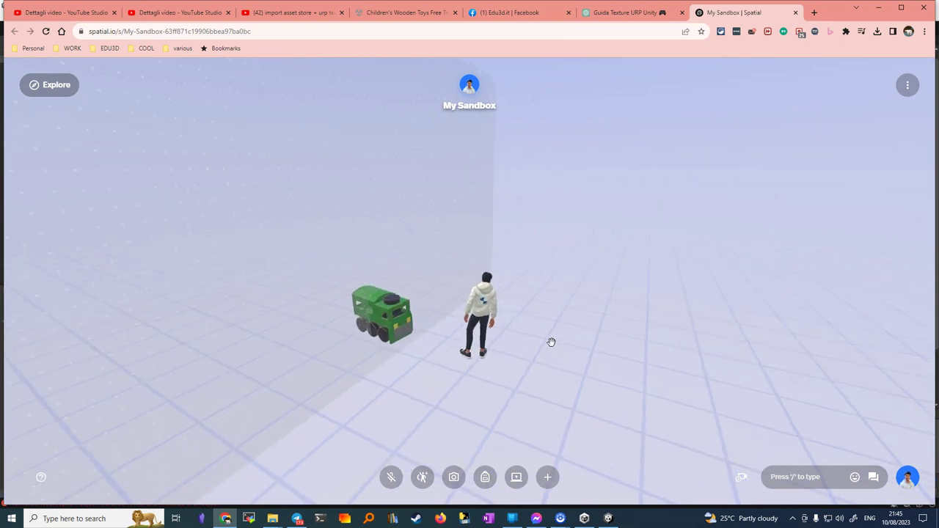
pyautogui.press('a')
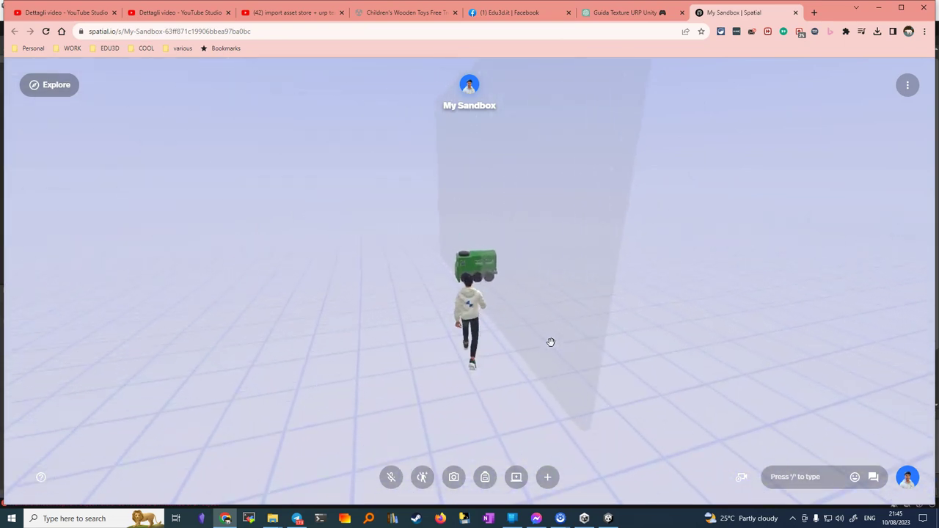
pyautogui.press('d')
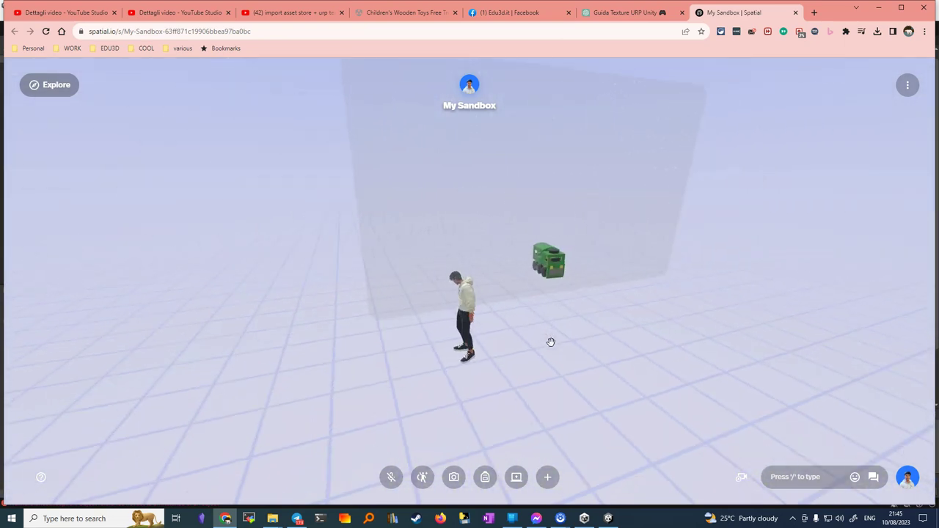
pyautogui.press('d')
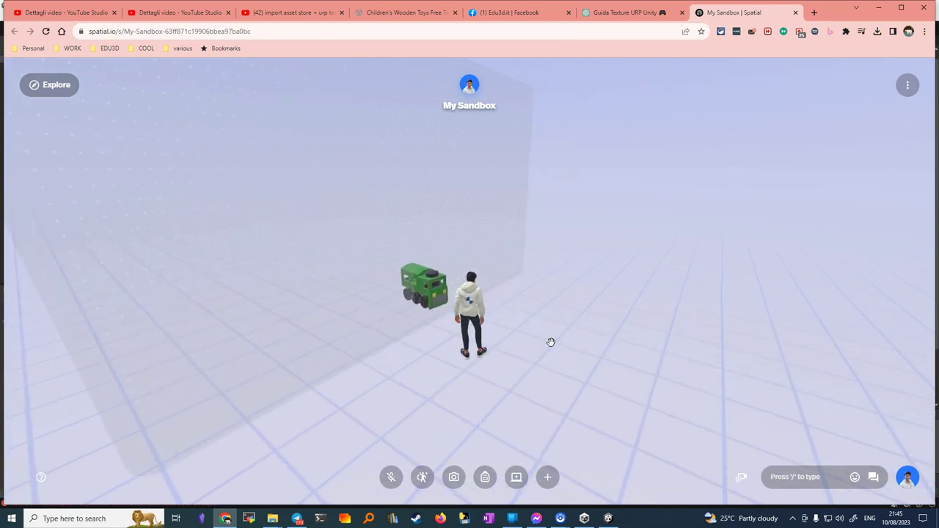
pyautogui.press('a')
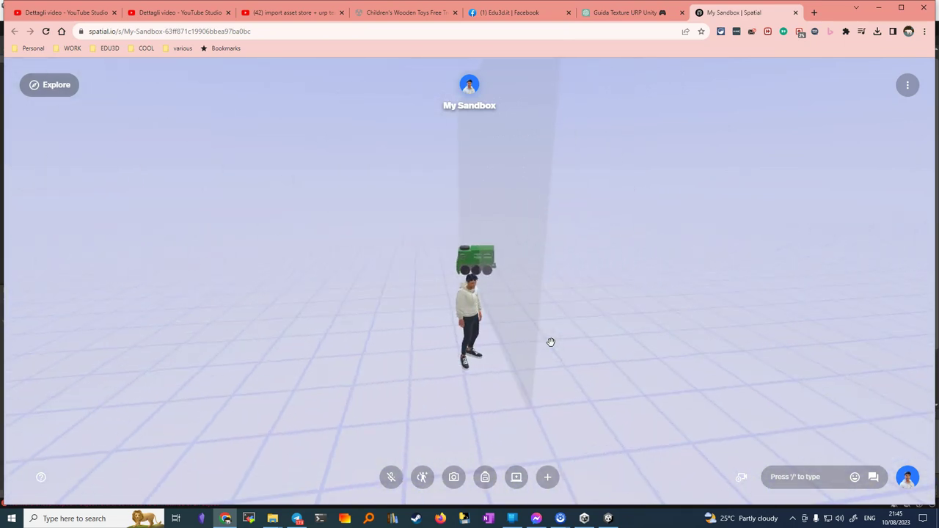
pyautogui.press('a')
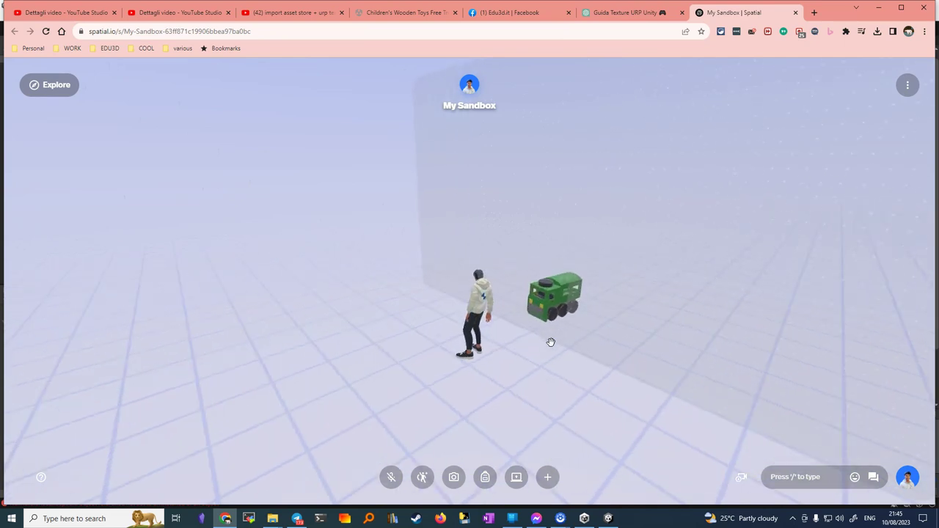
pyautogui.press('d')
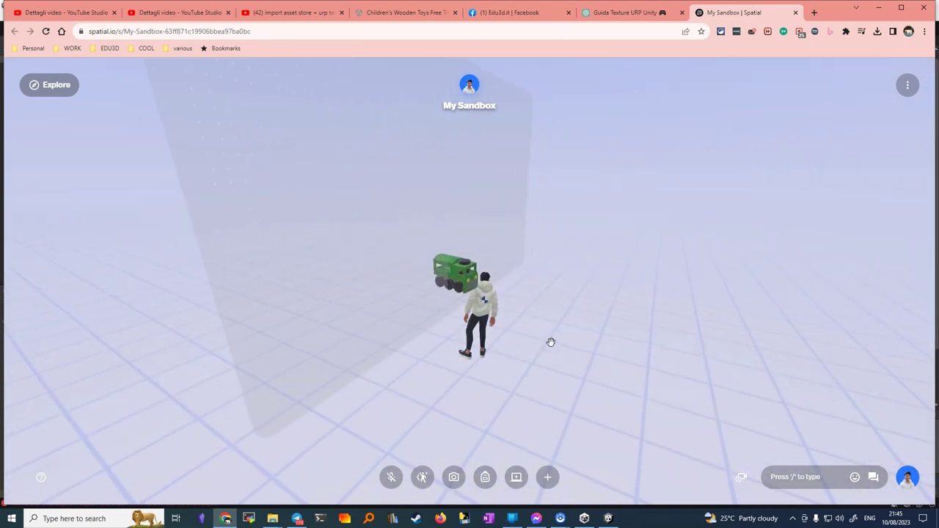
pyautogui.press('a')
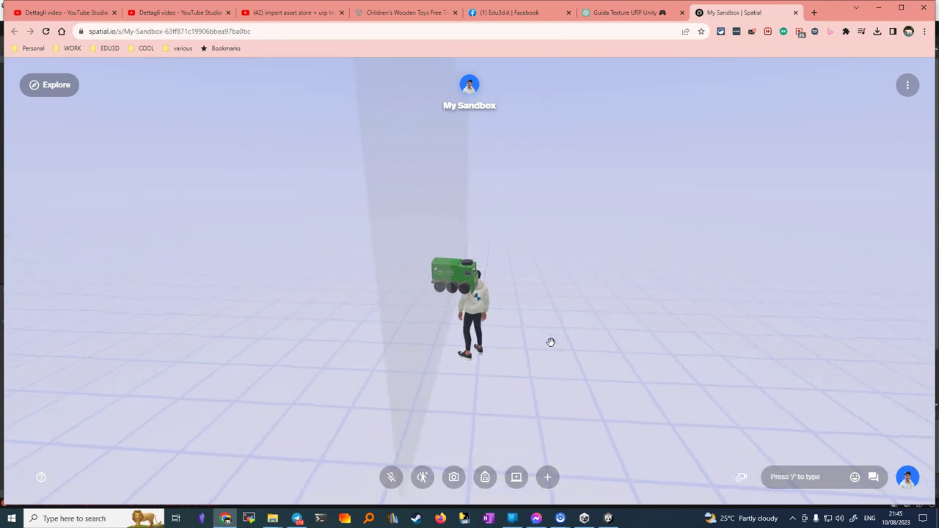
pyautogui.press('d')
# Step: Move the truck away from the translucent wall onto the open floor of the sandbox
pyautogui.click(536, 347)
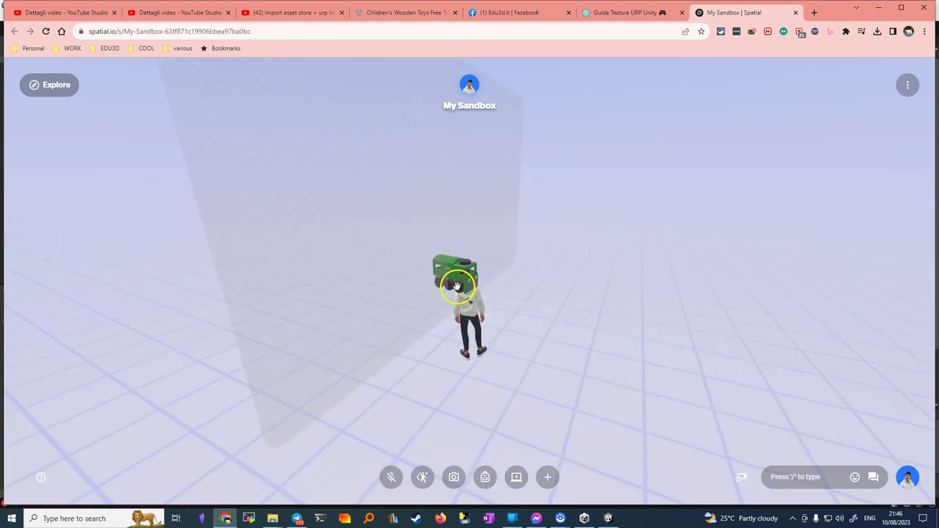
pyautogui.moveTo(533, 285); pyautogui.dragTo(556, 275)
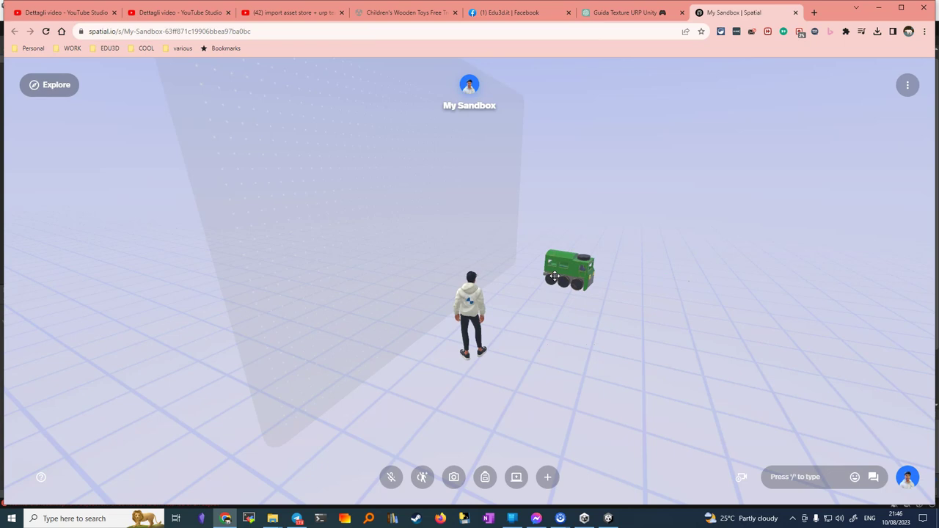
pyautogui.moveTo(567, 272); pyautogui.dragTo(602, 301)
# Step: Walk the avatar around the relocated truck to inspect it and close the sandbox tab
pyautogui.press('d')
pyautogui.press('w')
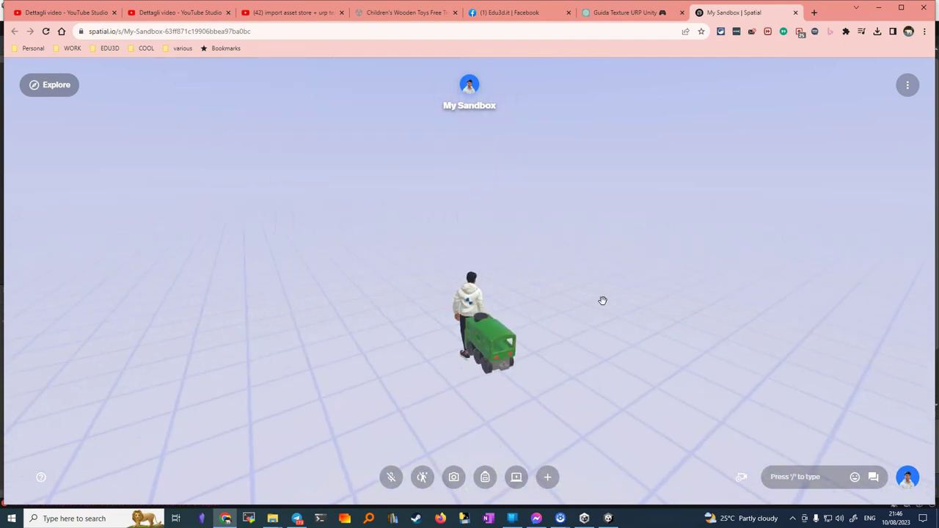
pyautogui.press('a')
pyautogui.press('w')
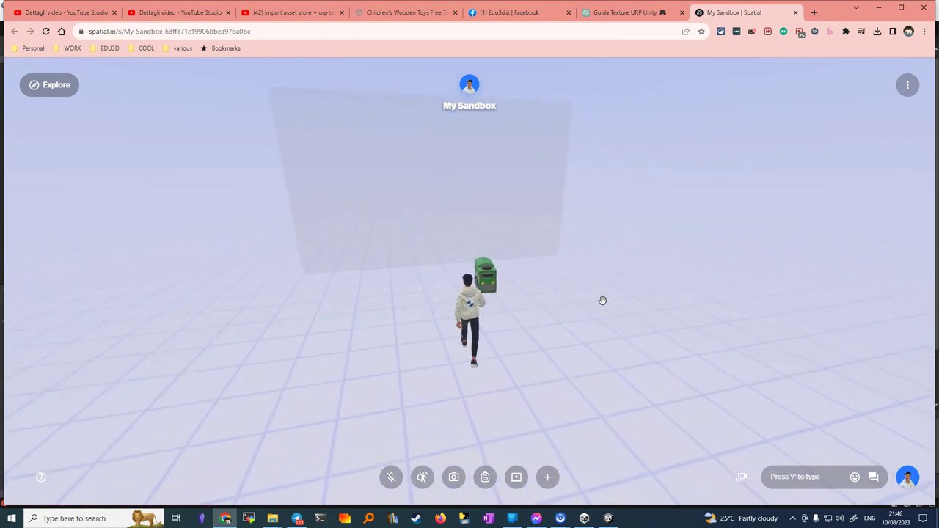
pyautogui.press('d')
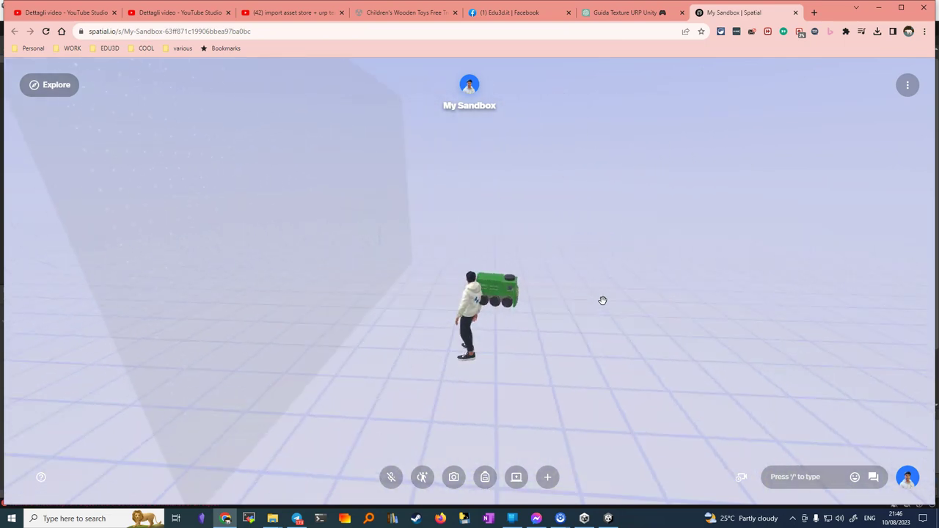
pyautogui.press('d')
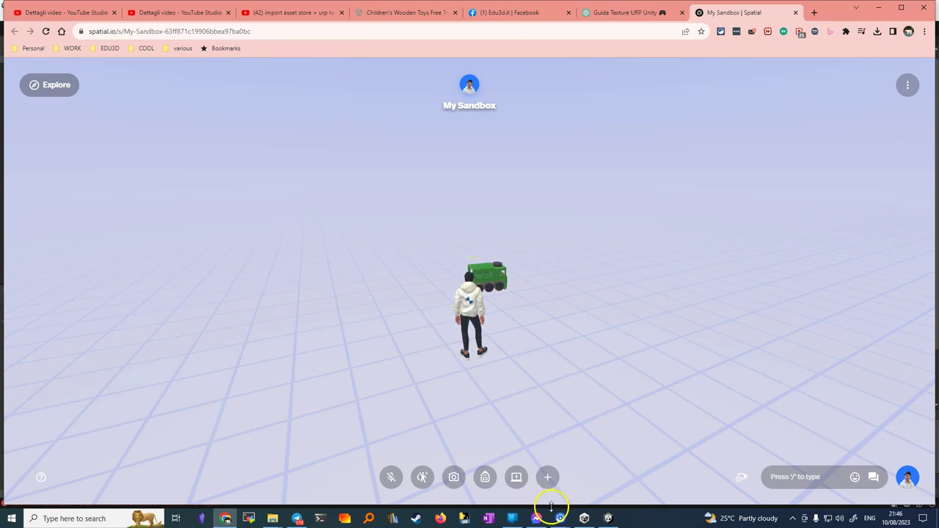
pyautogui.click(797, 12)
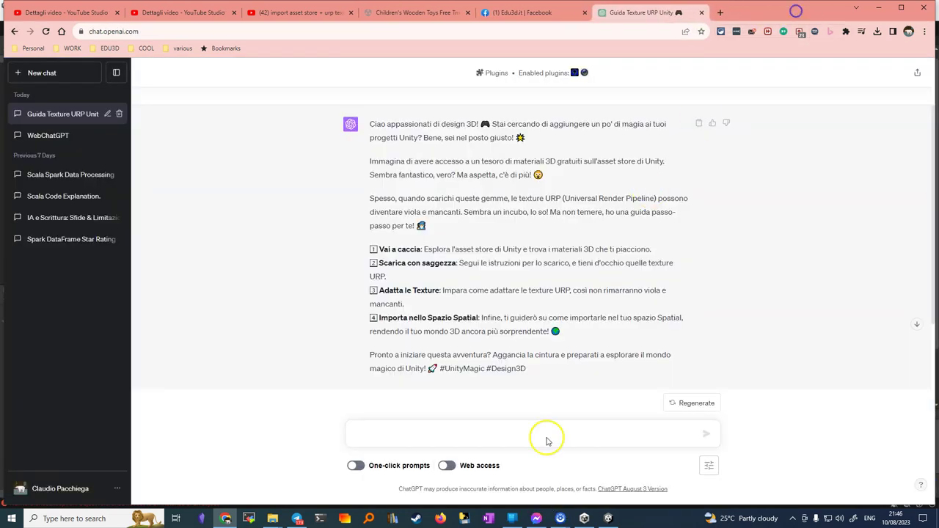
# Step: Switch back to Unity and add a Rigidbody component to the ArmyTruck collider Groaao object in the scene
pyautogui.click(608, 518)
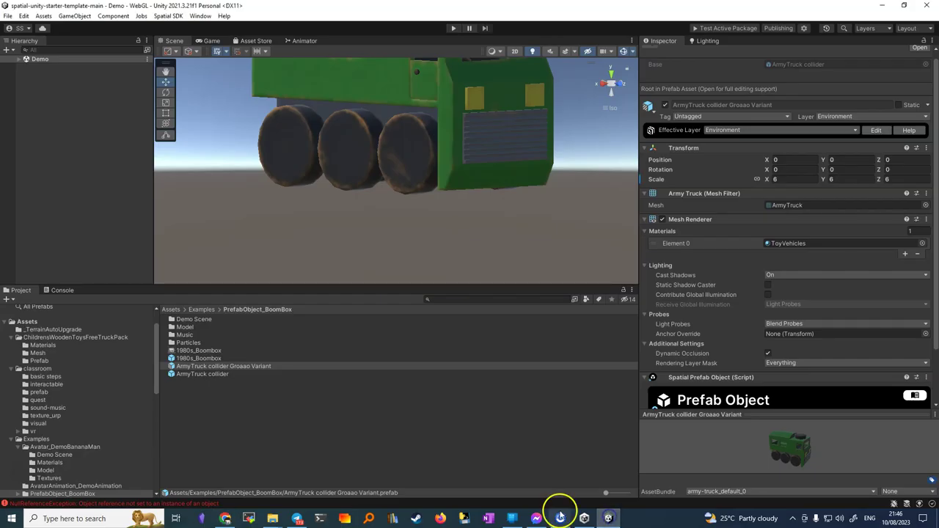
pyautogui.click(340, 93)
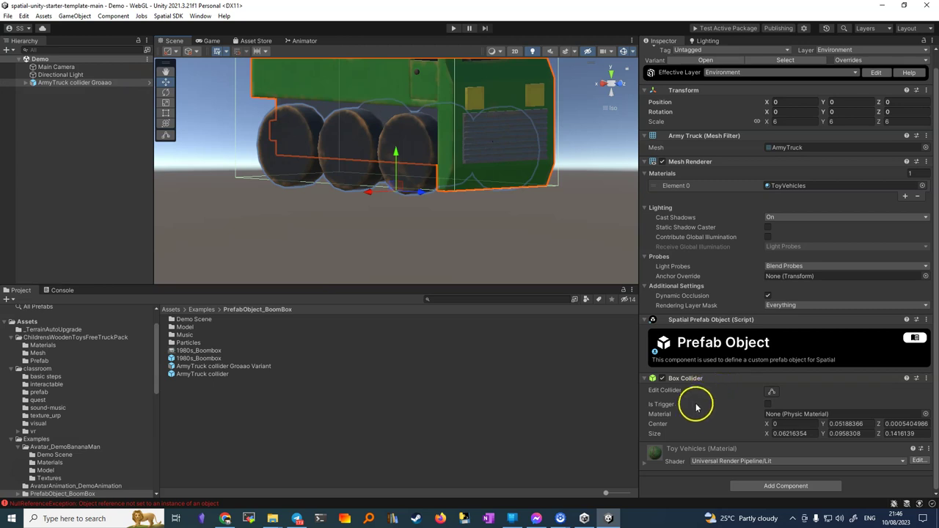
pyautogui.click(785, 486)
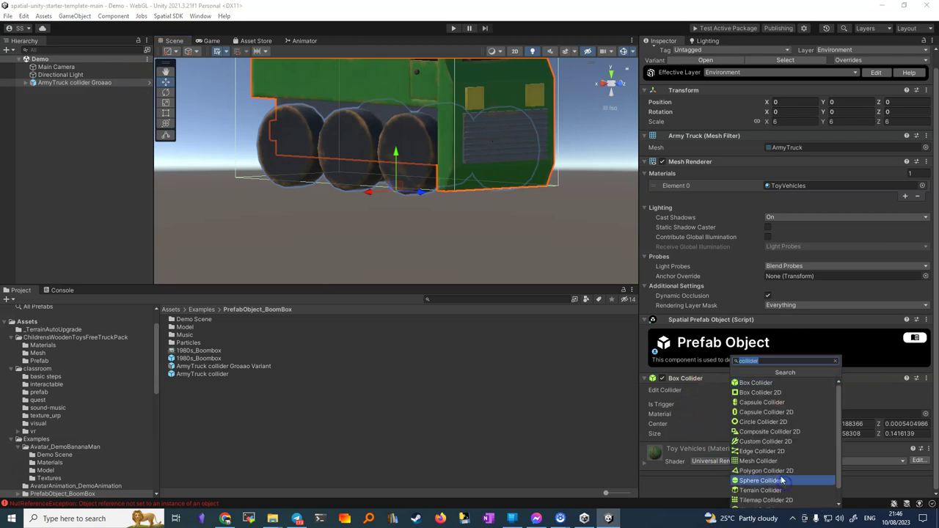
pyautogui.write('rigid')
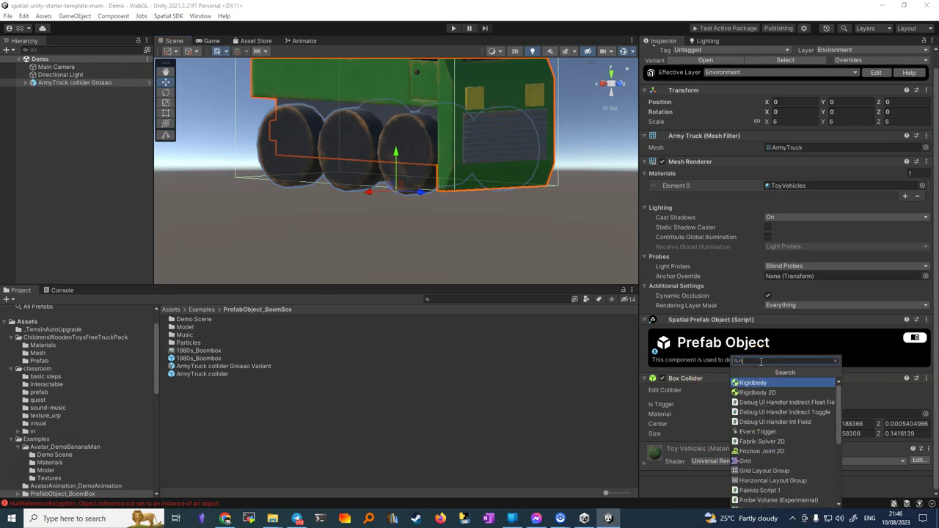
pyautogui.click(756, 382)
pyautogui.scroll(-2, 744, 377)
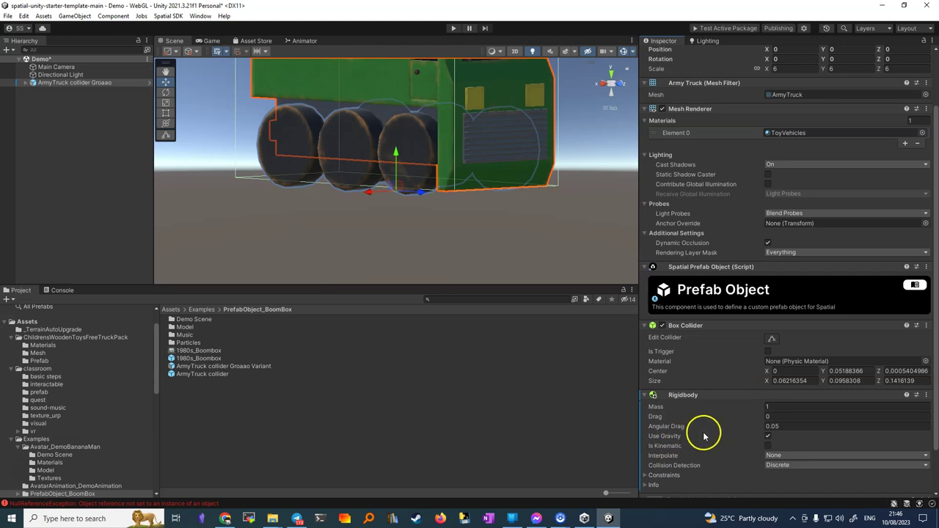
pyautogui.scroll(-1, 788, 422)
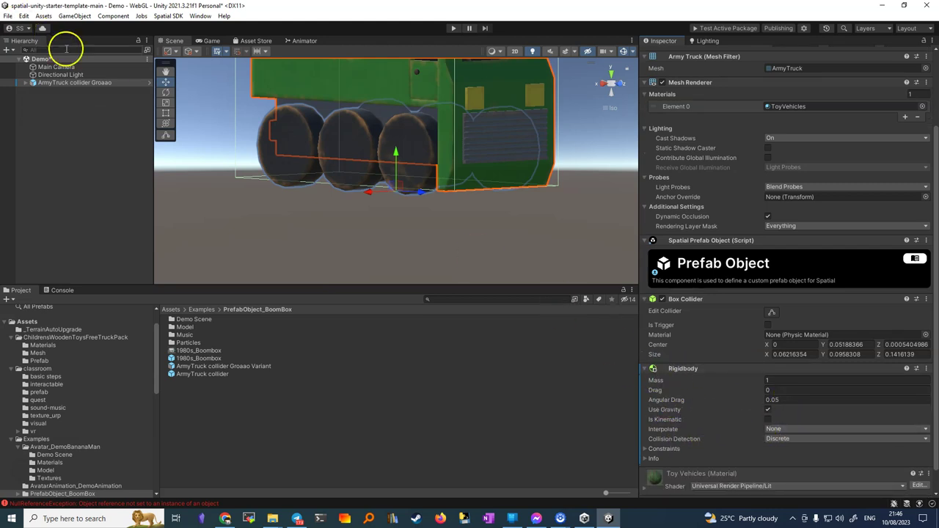
# Step: Rename the scene's truck as ArmyTruck collider Groaao Rigid Body and save it as a prefab variant in the PrefabObject_BoomBox folder
pyautogui.click(89, 82)
pyautogui.click(117, 82)
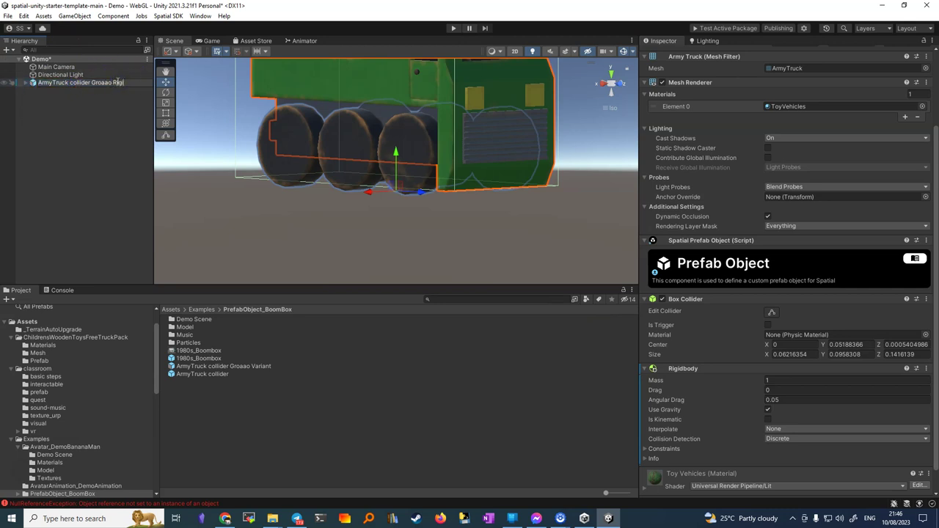
pyautogui.press('Return')
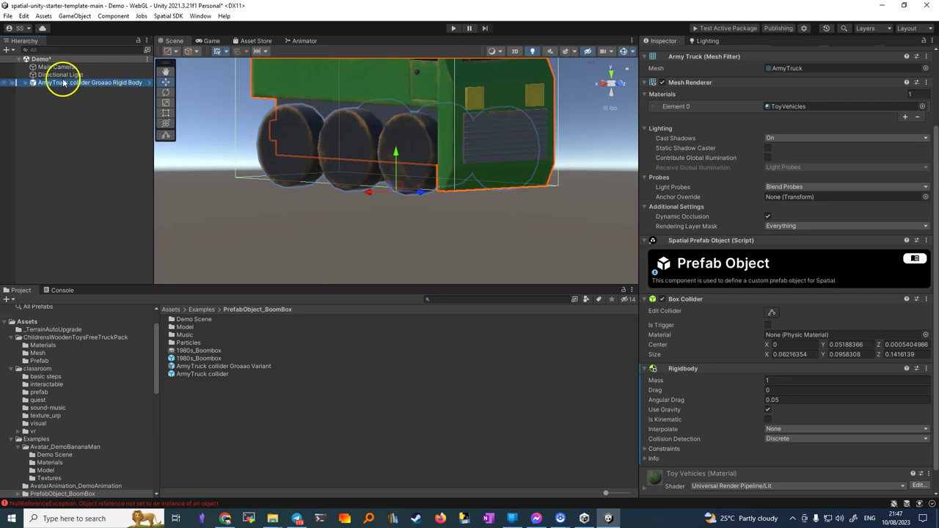
pyautogui.moveTo(49, 86); pyautogui.dragTo(217, 404)
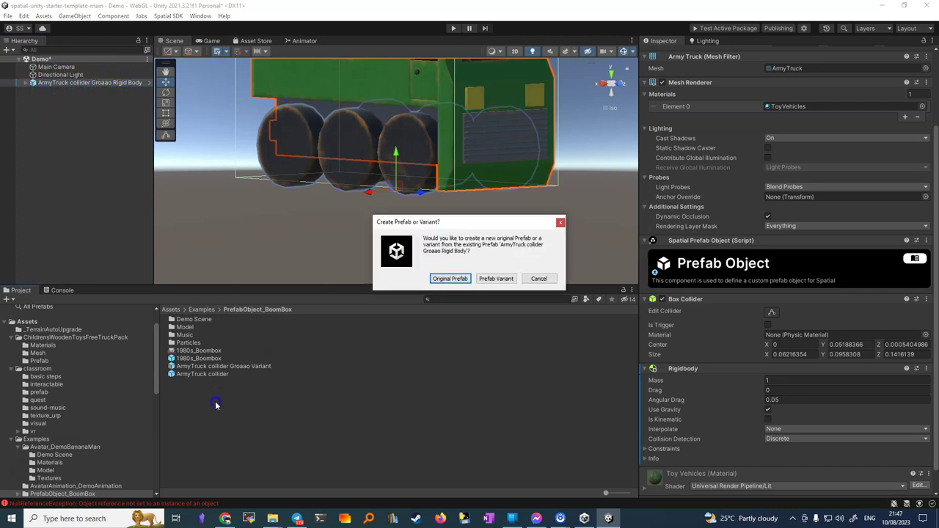
pyautogui.click(496, 278)
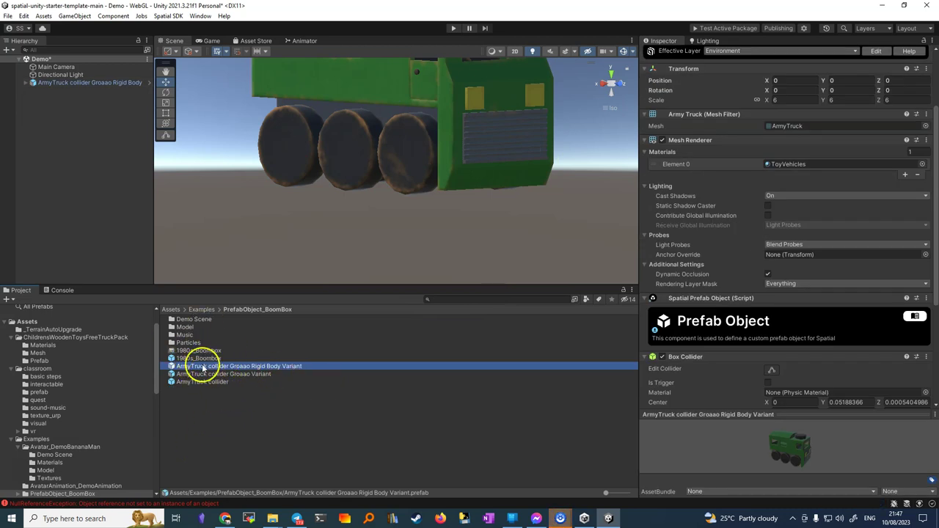
# Step: Set the army truck package's prefab to ArmyTruck collider Groaao Rigid Body Variant and check the package for issues
pyautogui.click(805, 28)
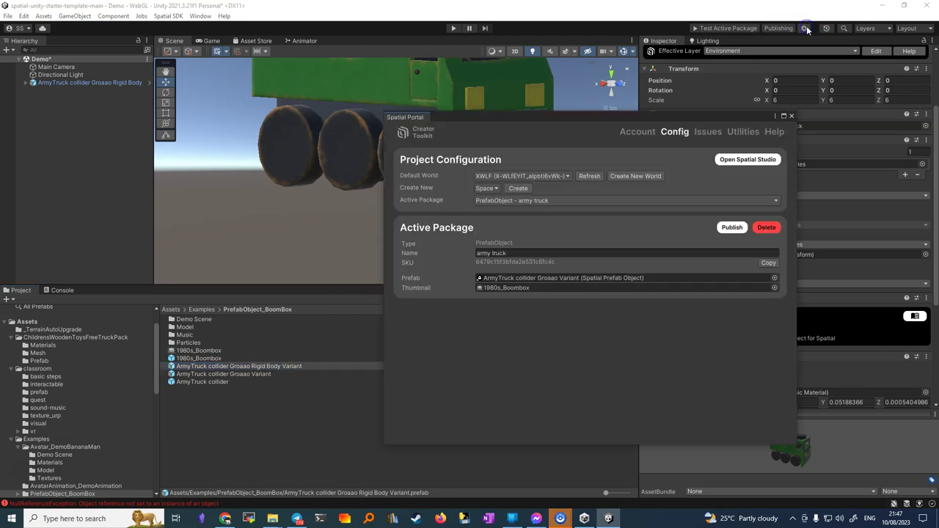
pyautogui.click(210, 366)
pyautogui.moveTo(210, 368); pyautogui.dragTo(590, 277)
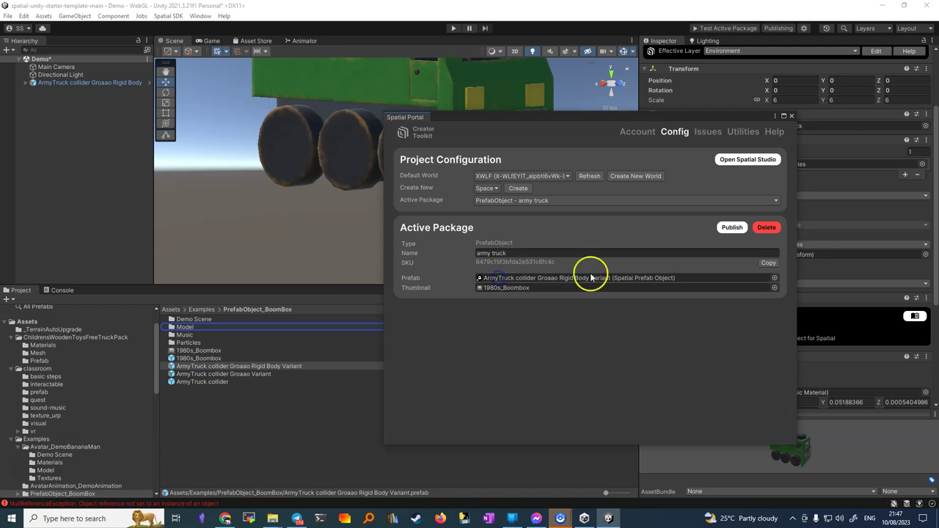
pyautogui.click(706, 132)
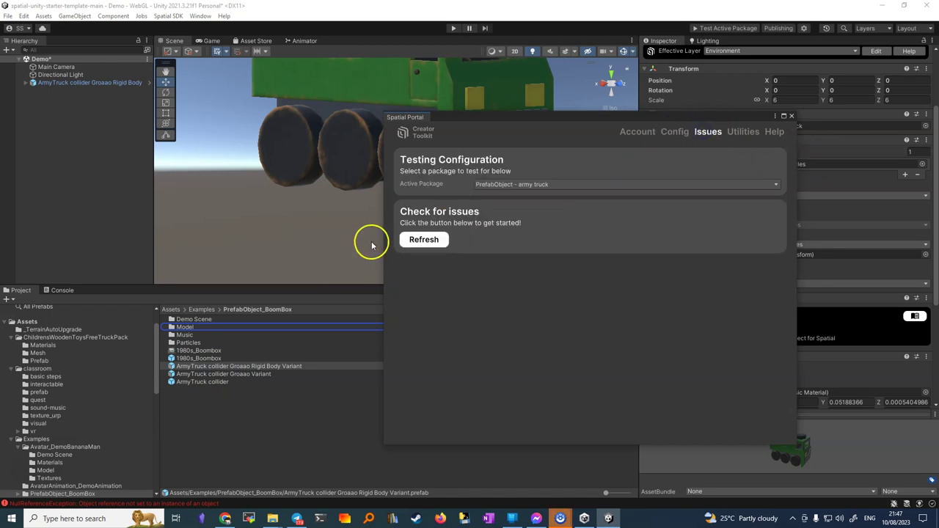
pyautogui.click(420, 239)
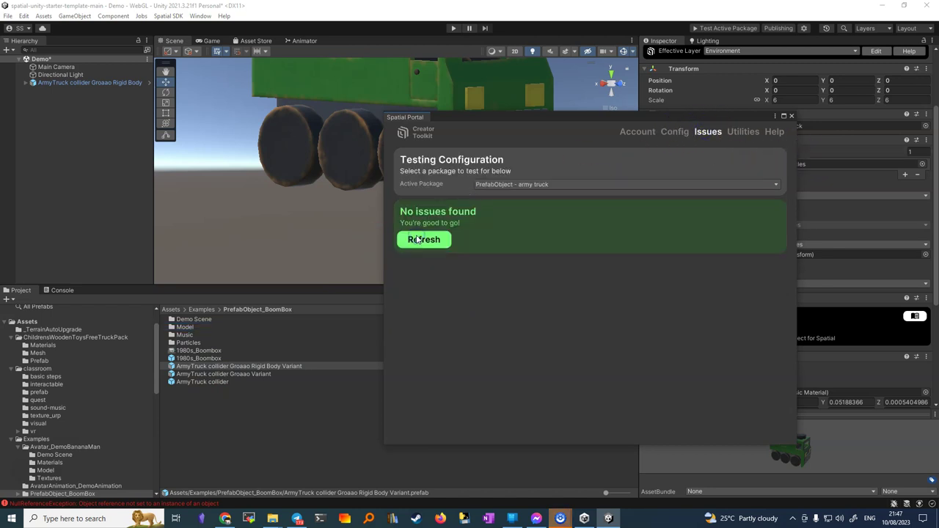
pyautogui.click(790, 115)
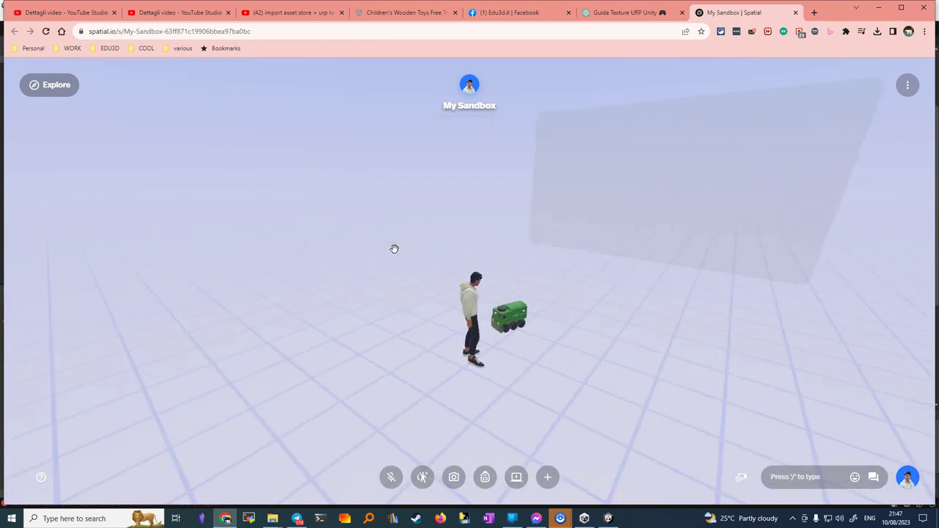
# Step: Move the Rigidbody truck across the sandbox floor slightly closer to the avatar to test its physics
pyautogui.moveTo(528, 332); pyautogui.dragTo(527, 390)
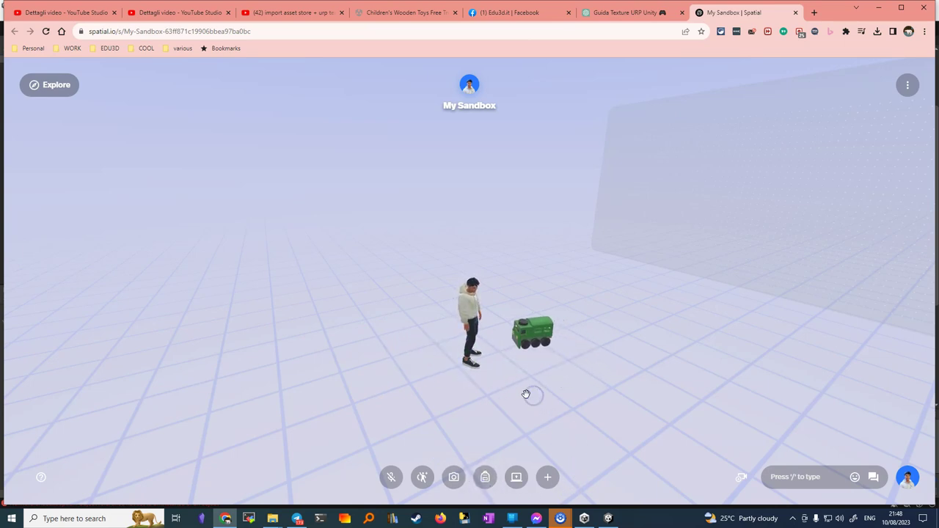
pyautogui.moveTo(530, 332); pyautogui.dragTo(532, 330)
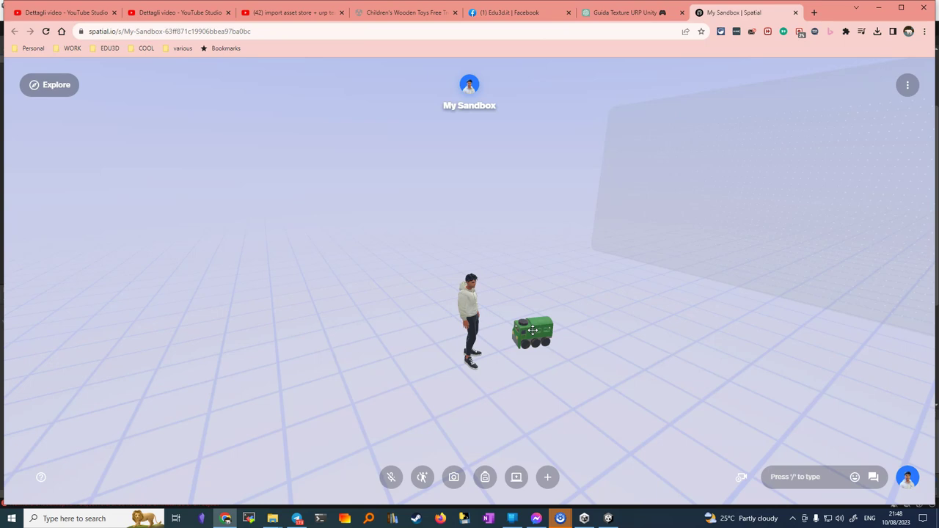
pyautogui.moveTo(523, 332)
pyautogui.mouseDown()
pyautogui.moveTo(492, 260)
pyautogui.moveTo(388, 272)
pyautogui.moveTo(371, 338)
pyautogui.moveTo(421, 433)
pyautogui.moveTo(549, 471)
pyautogui.moveTo(555, 362)
pyautogui.moveTo(507, 330)
pyautogui.mouseUp()
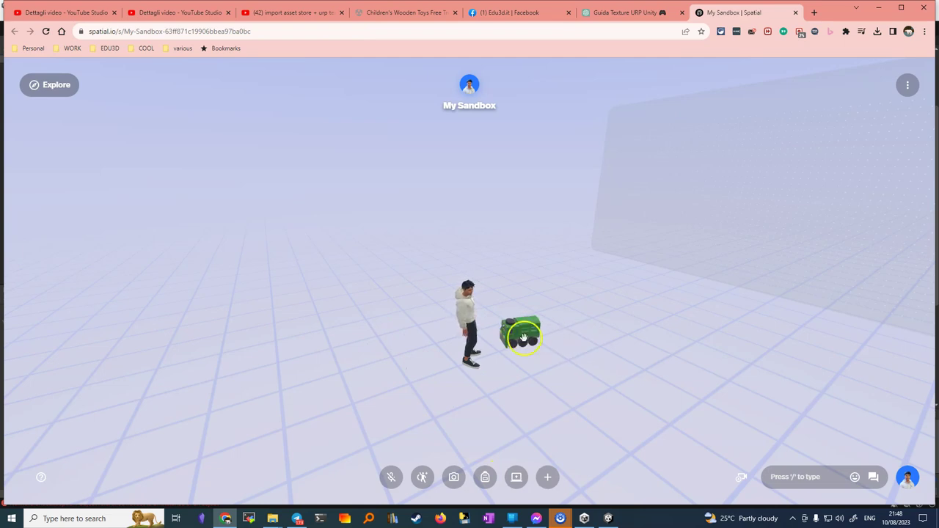
# Step: Lift and release the truck several times at close range, leaving it on the floor farther from the avatar
pyautogui.scroll(5, 519, 335)
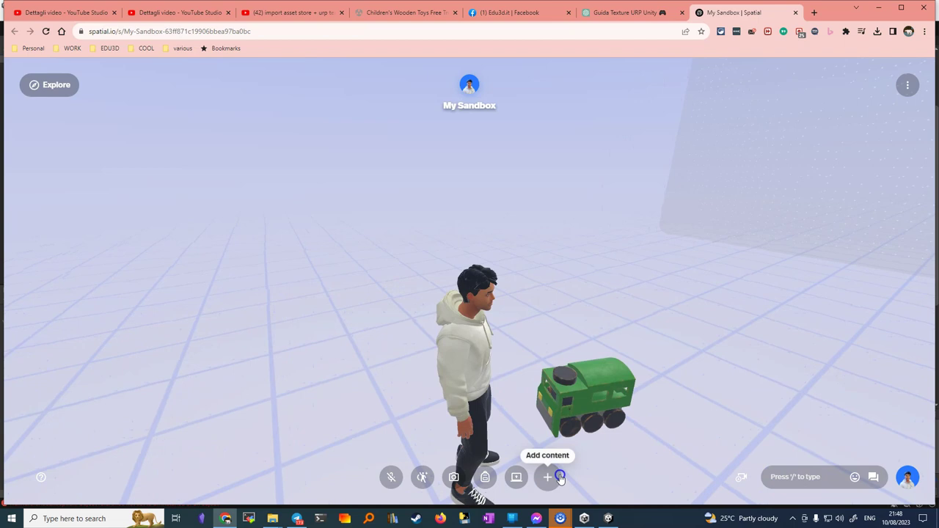
pyautogui.moveTo(577, 422); pyautogui.dragTo(602, 366)
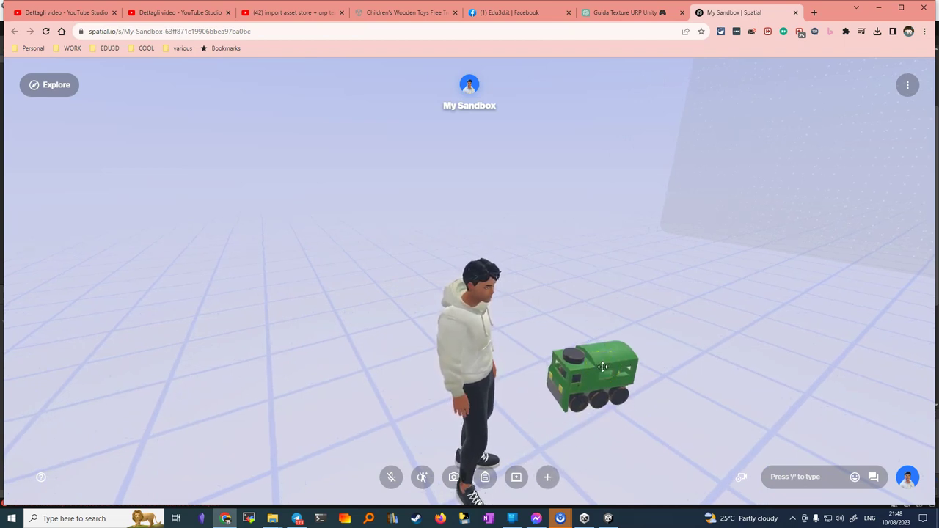
pyautogui.moveTo(602, 366); pyautogui.dragTo(518, 370)
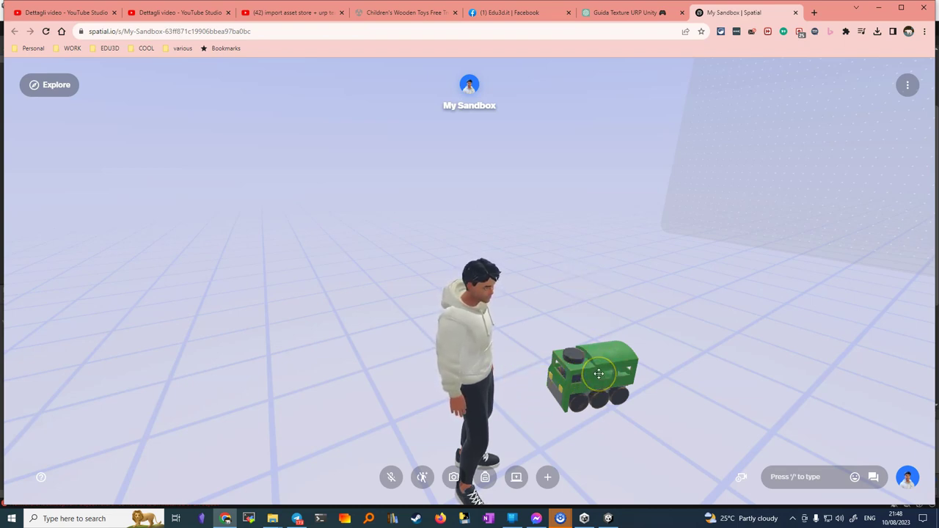
pyautogui.moveTo(599, 375)
pyautogui.mouseDown()
pyautogui.moveTo(541, 377)
pyautogui.moveTo(597, 360)
pyautogui.moveTo(589, 349)
pyautogui.mouseUp()
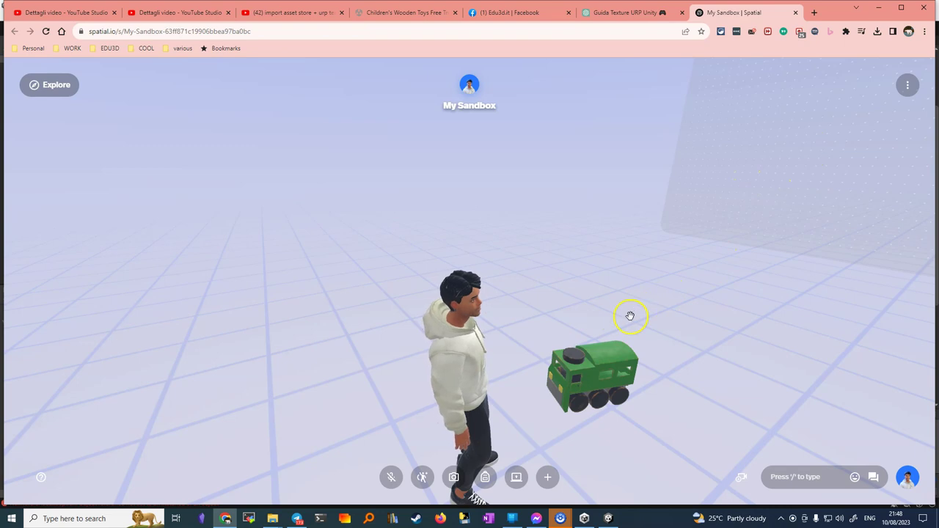
pyautogui.moveTo(621, 327); pyautogui.dragTo(588, 313)
pyautogui.moveTo(566, 362); pyautogui.dragTo(596, 365)
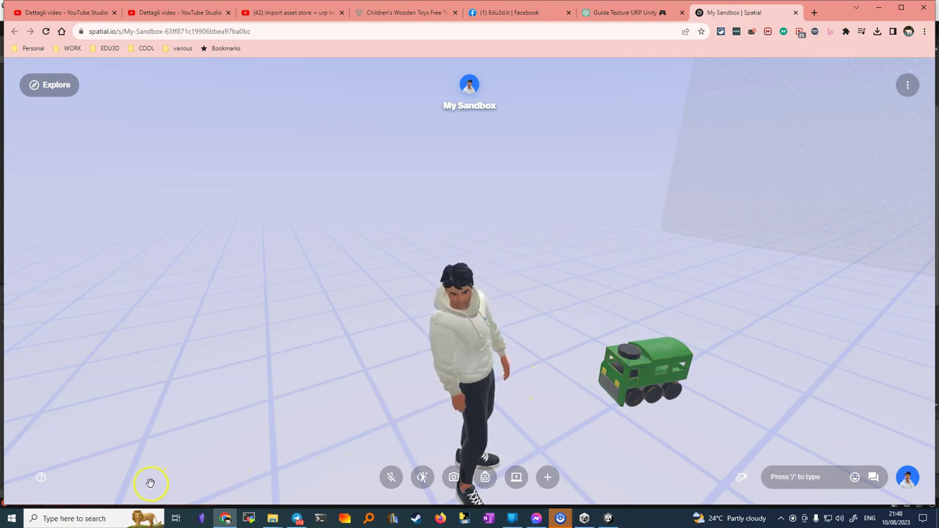